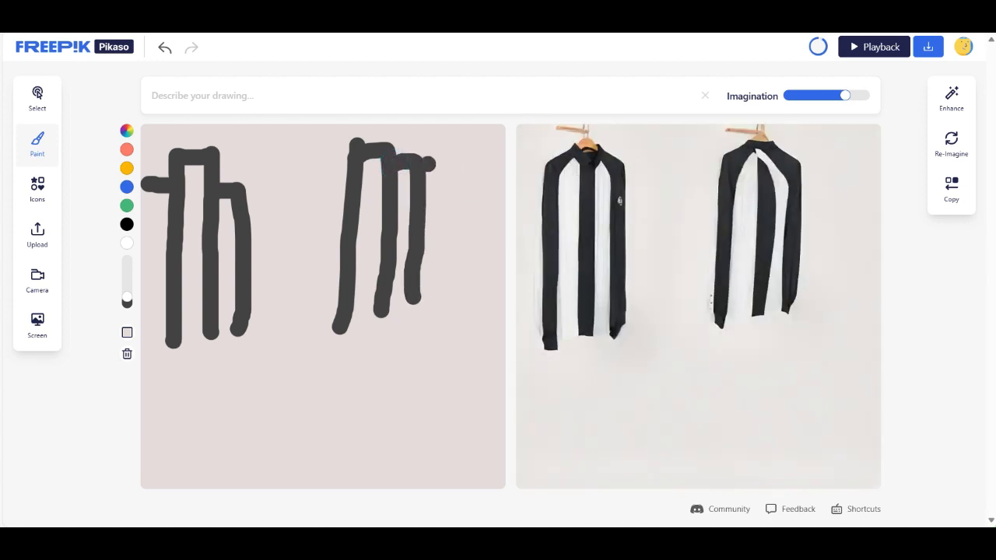
- Paint two more tall dark-grey building outlines beside the existing ones in the right-hand group of the sketch
{"action": "left_click_drag", "start_coordinate": [426, 161], "coordinate": [442, 299]}
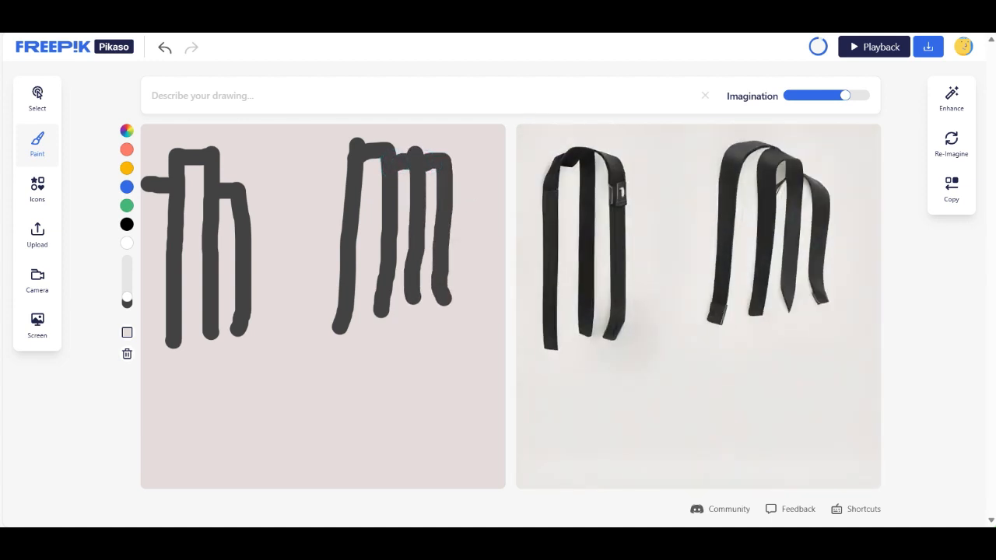
{"action": "mouse_move", "coordinate": [401, 154]}
{"action": "left_mouse_down"}
{"action": "mouse_move", "coordinate": [455, 131]}
{"action": "mouse_move", "coordinate": [477, 200]}
{"action": "mouse_move", "coordinate": [471, 323]}
{"action": "left_mouse_up"}
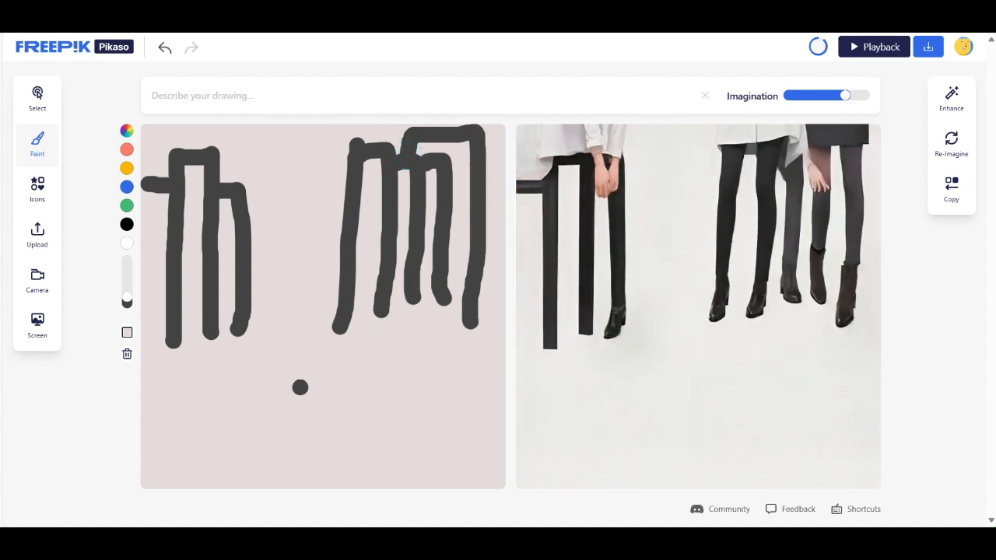
- Extend the vertical strokes of both building groups further down the canvas with dark-grey paint
{"action": "mouse_move", "coordinate": [239, 326]}
{"action": "left_mouse_down"}
{"action": "mouse_move", "coordinate": [239, 350]}
{"action": "mouse_move", "coordinate": [216, 388]}
{"action": "left_mouse_up"}
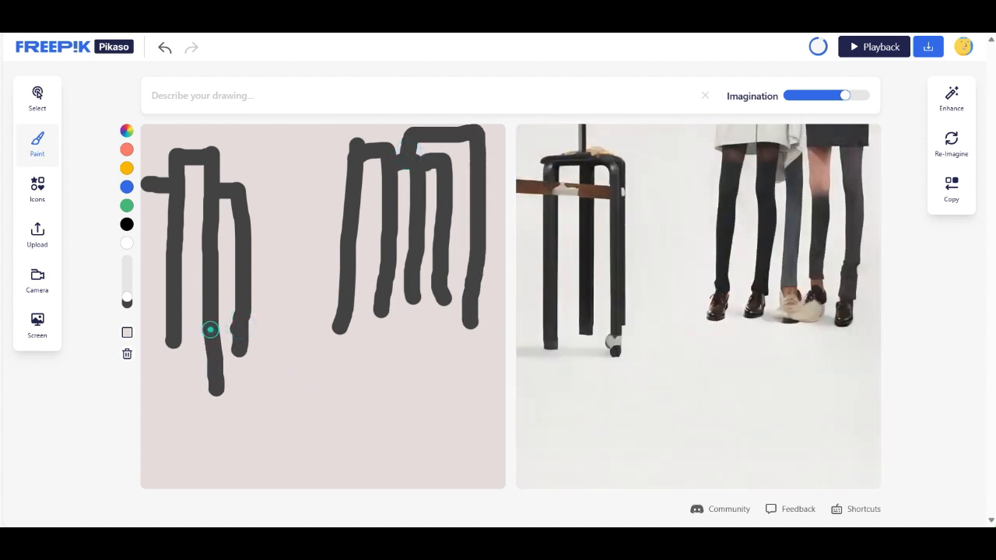
{"action": "left_click_drag", "start_coordinate": [176, 329], "coordinate": [178, 401]}
{"action": "left_click_drag", "start_coordinate": [340, 327], "coordinate": [337, 359]}
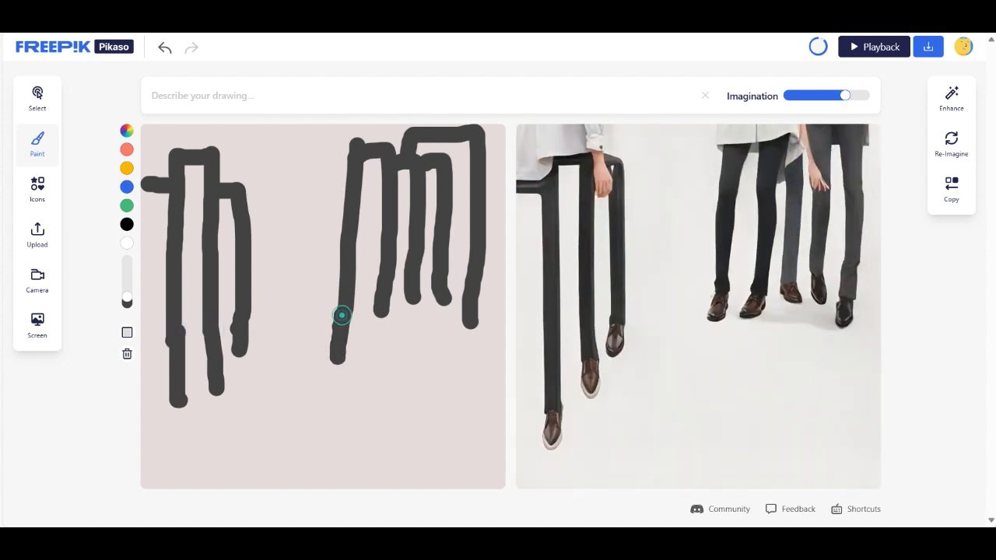
{"action": "left_click_drag", "start_coordinate": [381, 299], "coordinate": [382, 384]}
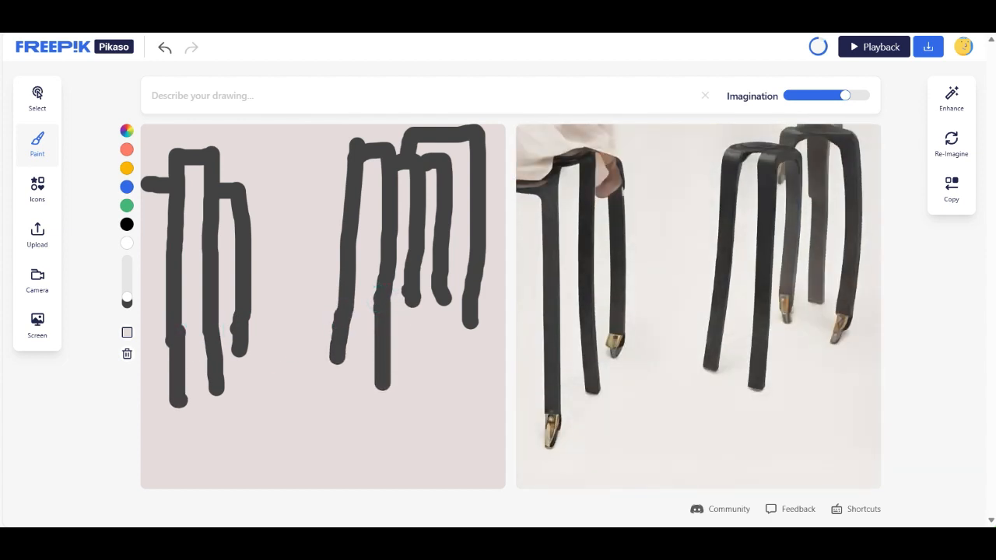
{"action": "left_click_drag", "start_coordinate": [410, 291], "coordinate": [417, 406]}
{"action": "left_click_drag", "start_coordinate": [440, 294], "coordinate": [441, 416]}
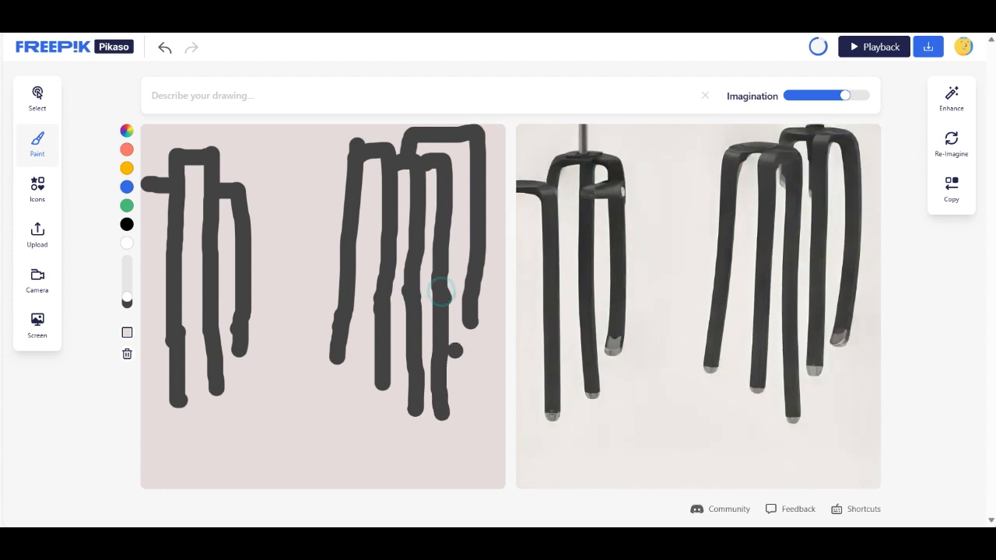
{"action": "left_click_drag", "start_coordinate": [470, 321], "coordinate": [474, 439]}
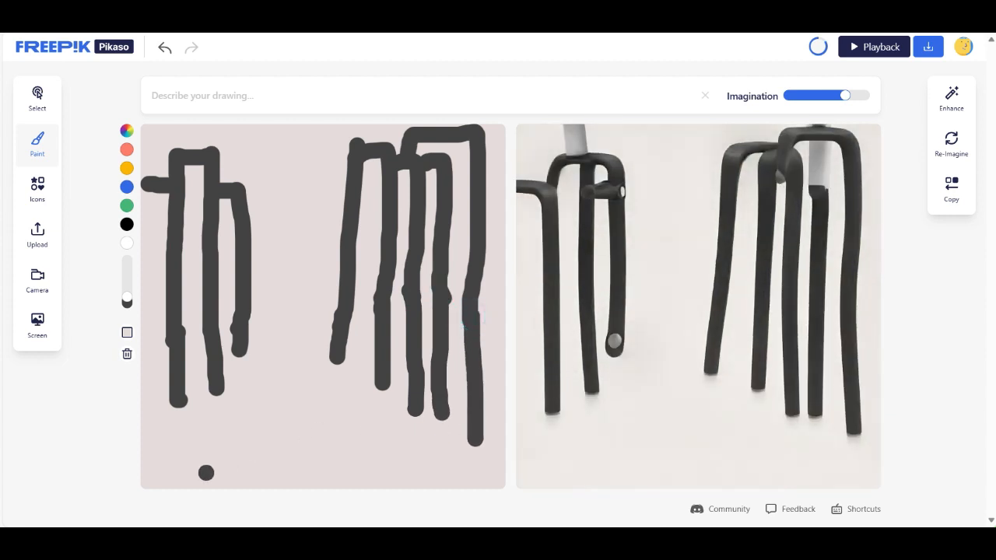
- Paint two slanted road edges between the building groups to the canvas bottom, join them with a horizontal bar, and undo stray marks
{"action": "left_click_drag", "start_coordinate": [215, 481], "coordinate": [251, 354]}
{"action": "left_click_drag", "start_coordinate": [333, 358], "coordinate": [355, 498]}
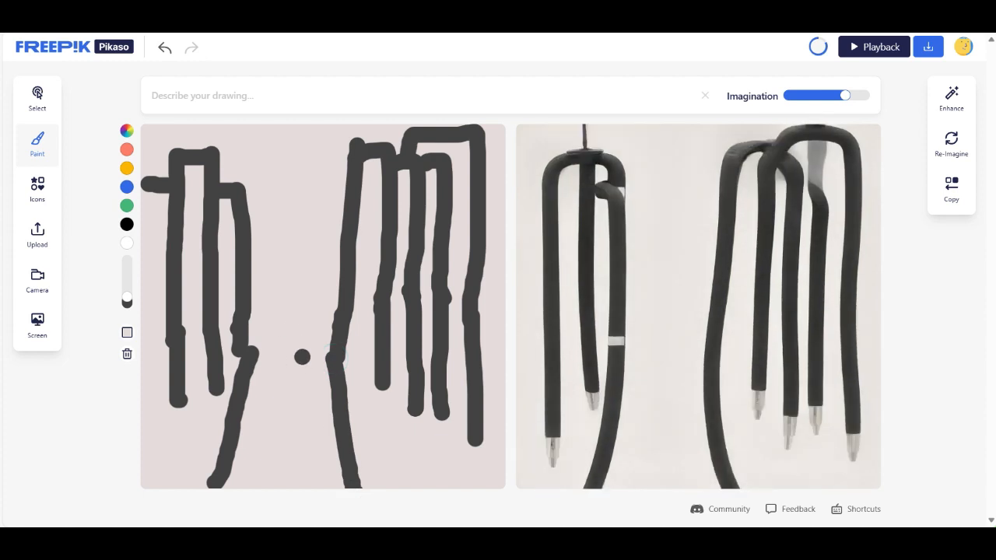
{"action": "left_click_drag", "start_coordinate": [254, 344], "coordinate": [309, 344]}
{"action": "key", "text": "ctrl+z"}
{"action": "left_click", "coordinate": [326, 338]}
{"action": "key", "text": "ctrl+z"}
{"action": "left_click", "coordinate": [234, 176]}
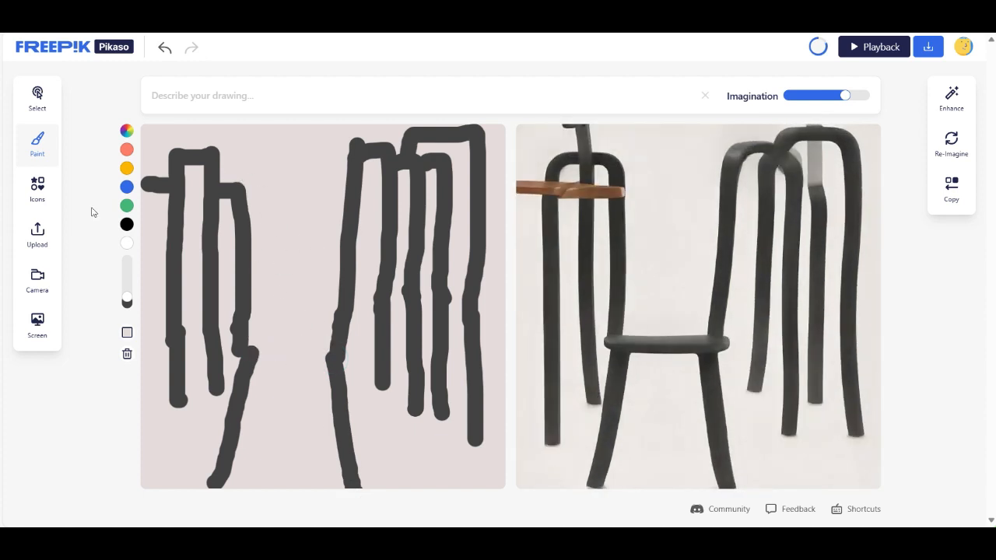
- Insert the orange car icon and place it between the two slanted road edges below the horizontal bar
{"action": "left_click", "coordinate": [40, 194]}
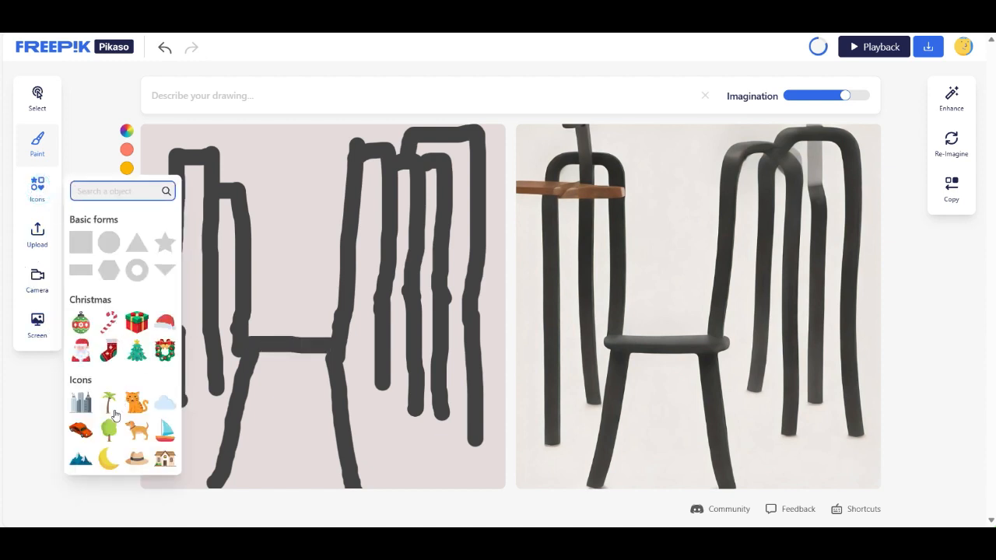
{"action": "left_click", "coordinate": [81, 430]}
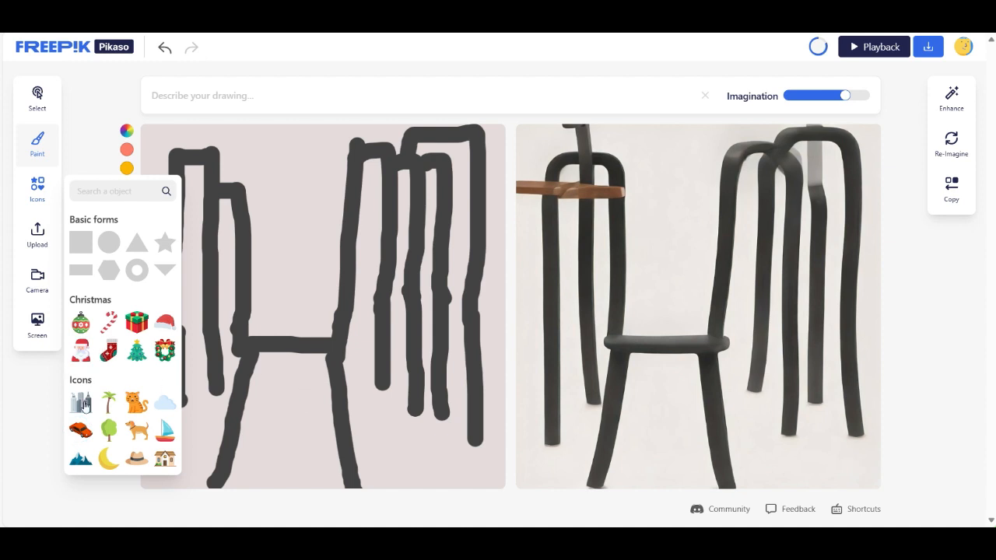
{"action": "left_click", "coordinate": [80, 433]}
{"action": "left_click_drag", "start_coordinate": [313, 298], "coordinate": [302, 403]}
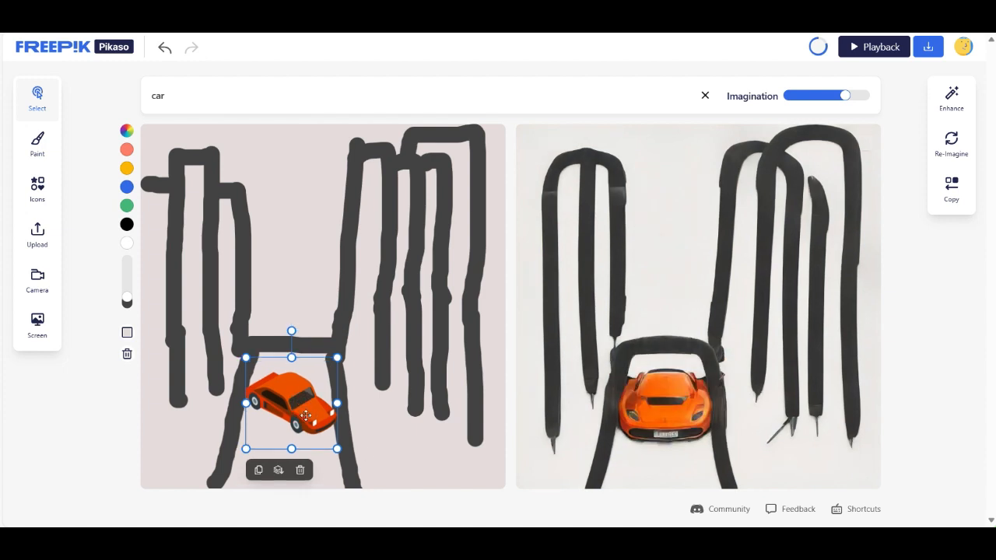
{"action": "left_click_drag", "start_coordinate": [305, 409], "coordinate": [306, 417]}
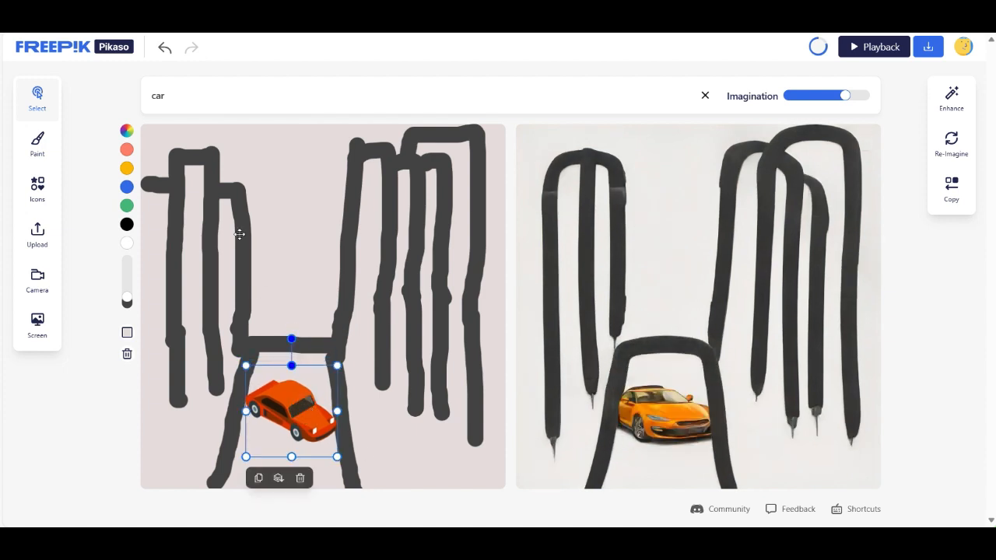
- Replace the drawing description with "a modern city with skyscrapers"
{"action": "left_click", "coordinate": [183, 94]}
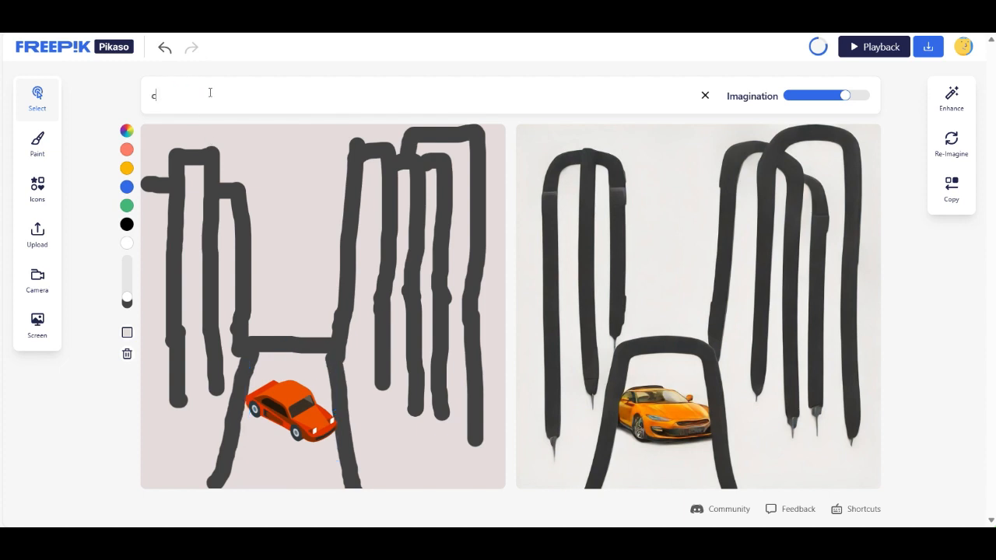
{"action": "key", "text": "BackSpace"}
{"action": "key", "text": "BackSpace"}
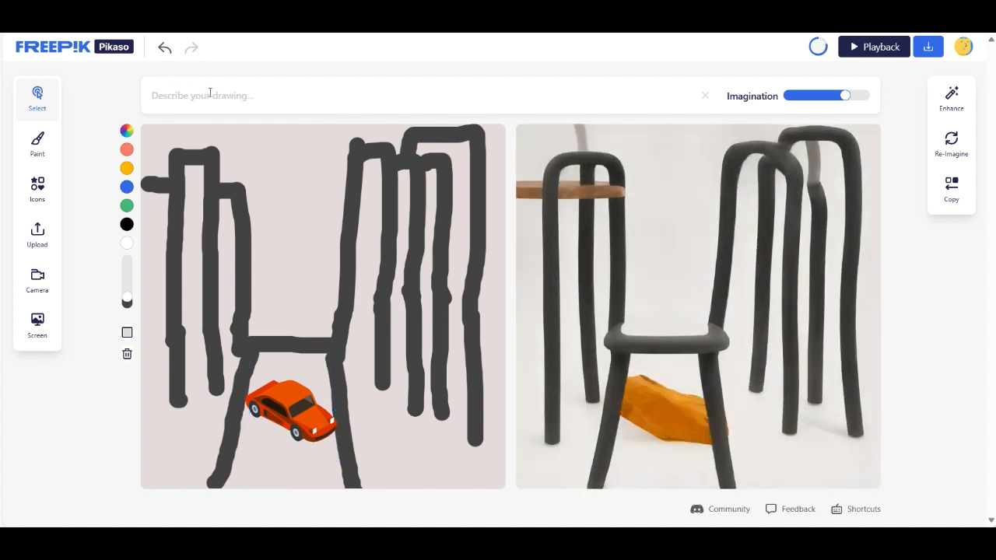
{"action": "type", "text": "a"}
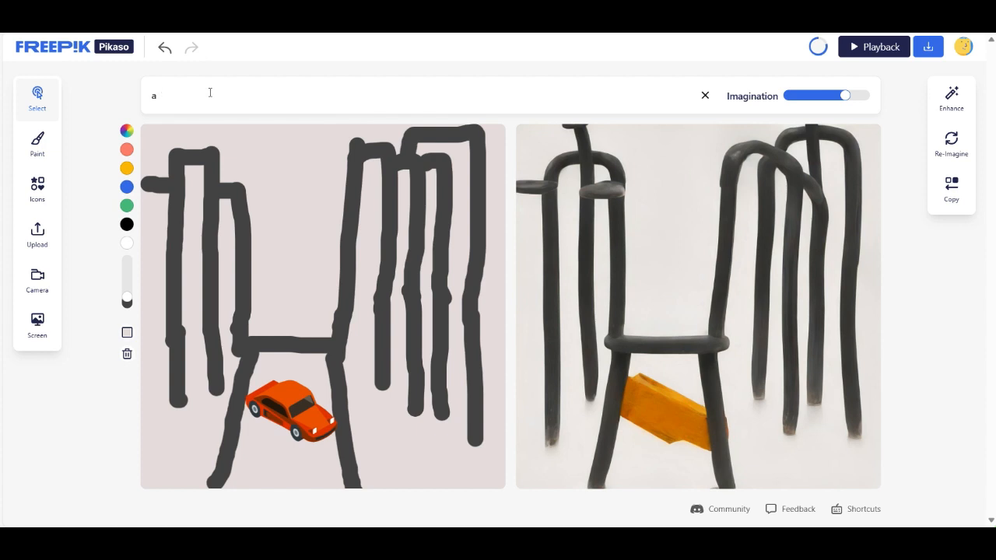
{"action": "type", "text": " modern city"}
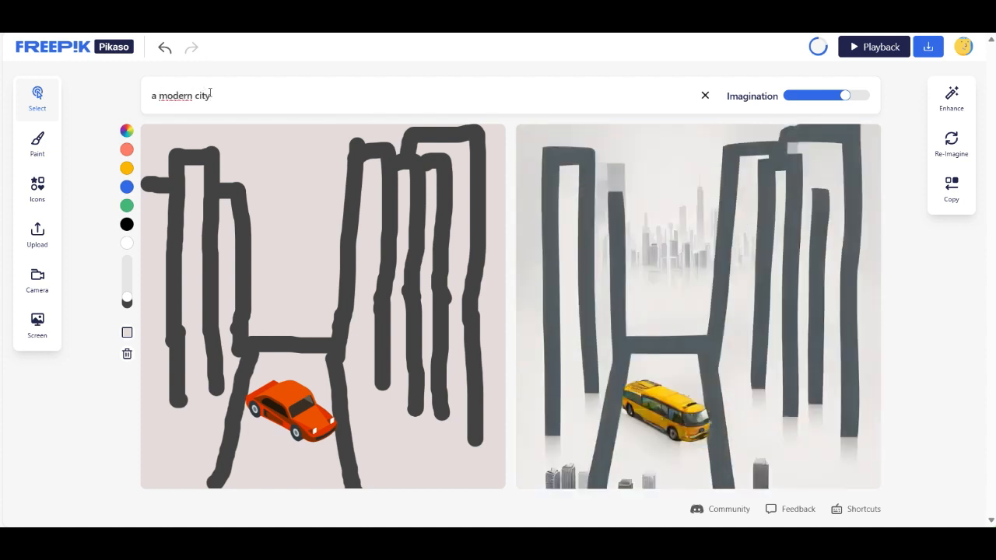
{"action": "type", "text": " with s"}
{"action": "type", "text": "cy"}
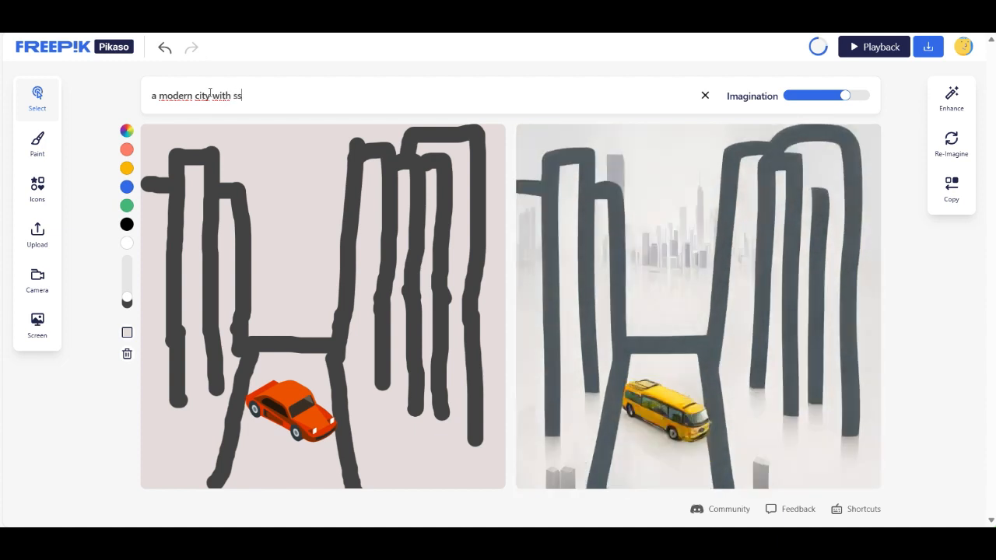
{"action": "key", "text": "BackSpace"}
{"action": "key", "text": "BackSpace"}
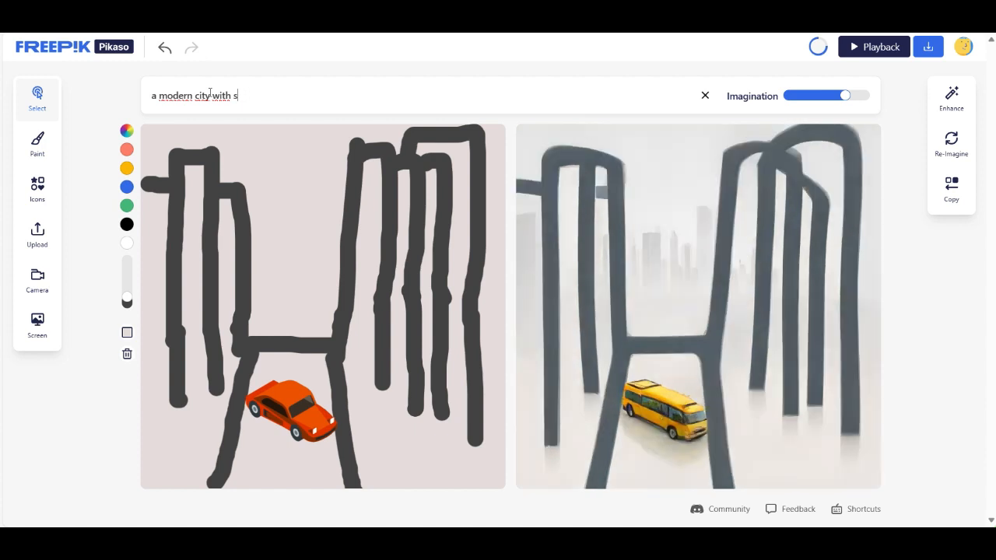
{"action": "type", "text": "kyscrap"}
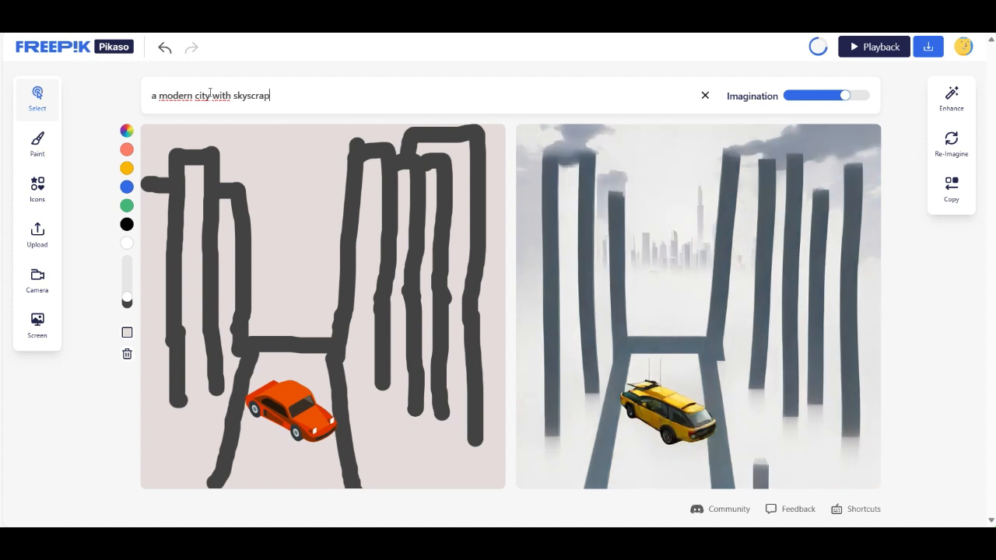
{"action": "type", "text": "ers"}
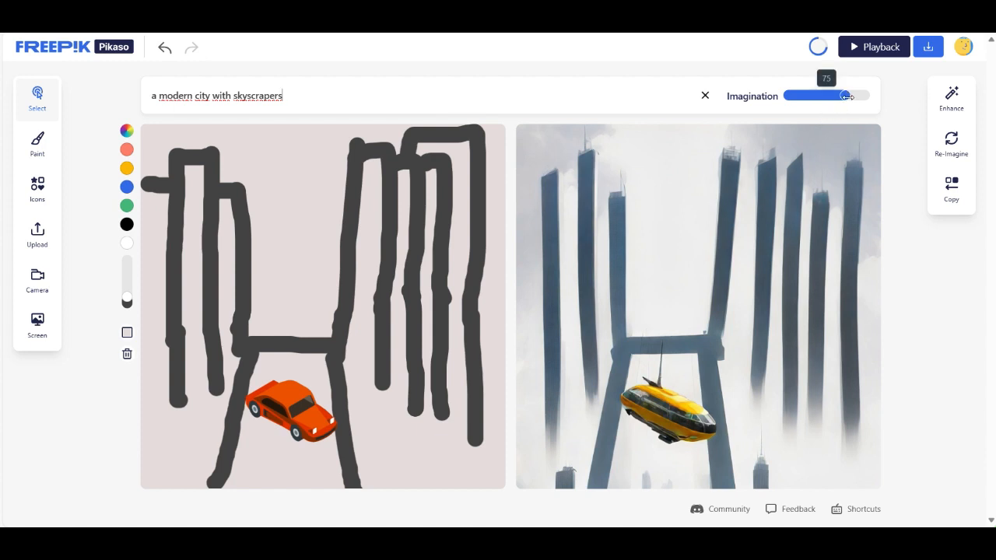
- Try the Imagination strength at 36 and at its maximum, and nudge the car slightly downward
{"action": "left_click_drag", "start_coordinate": [846, 96], "coordinate": [816, 95]}
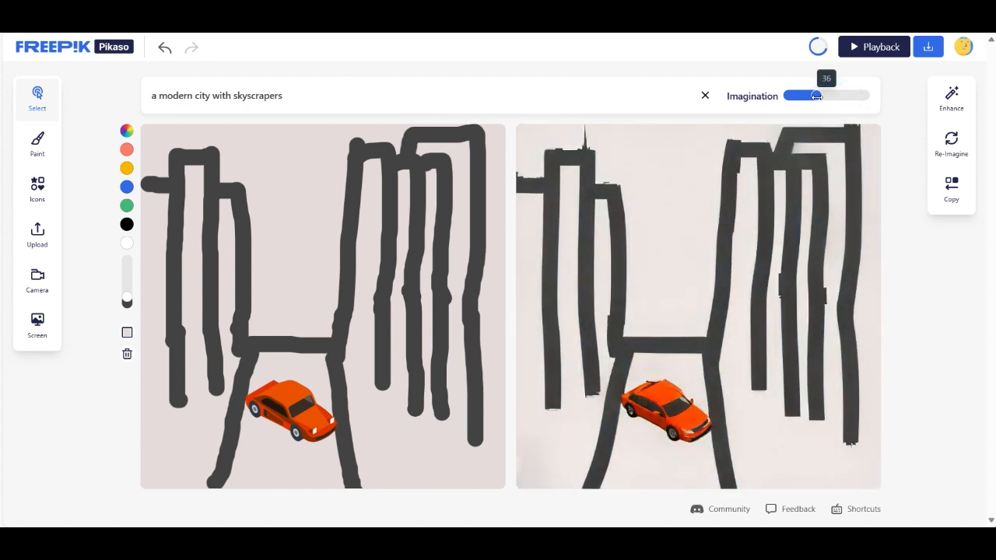
{"action": "left_click_drag", "start_coordinate": [816, 96], "coordinate": [864, 96]}
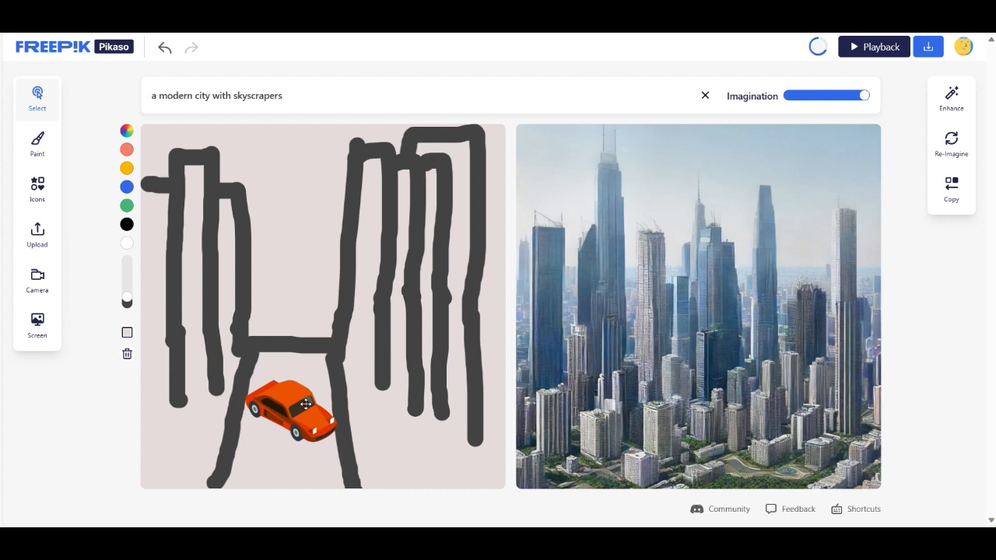
{"action": "mouse_move", "coordinate": [291, 399]}
{"action": "left_mouse_down"}
{"action": "mouse_move", "coordinate": [289, 346]}
{"action": "mouse_move", "coordinate": [291, 407]}
{"action": "left_mouse_up"}
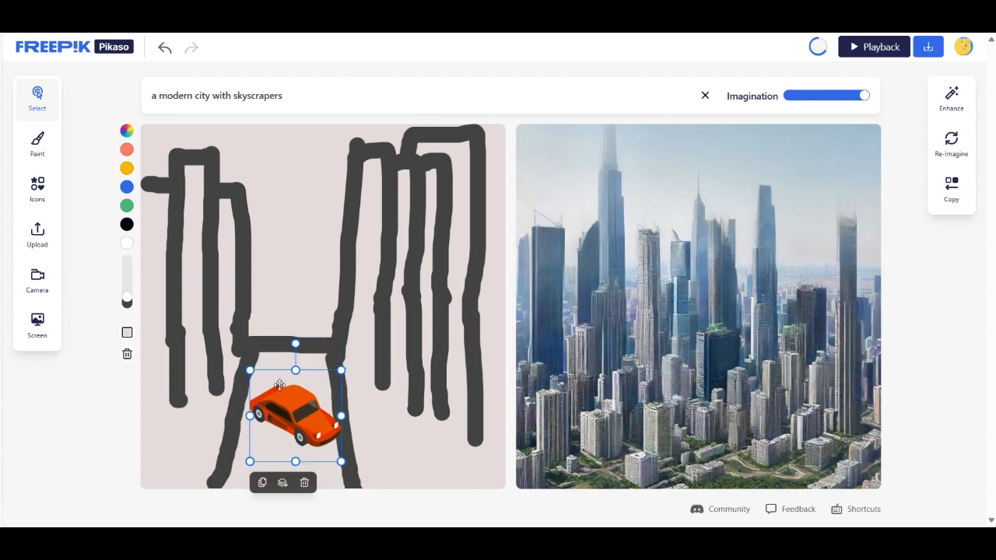
- Add "with traffic" to the end of the description and reduce the Imagination strength to roughly three quarters
{"action": "left_click", "coordinate": [302, 92]}
{"action": "type", "text": "wit"}
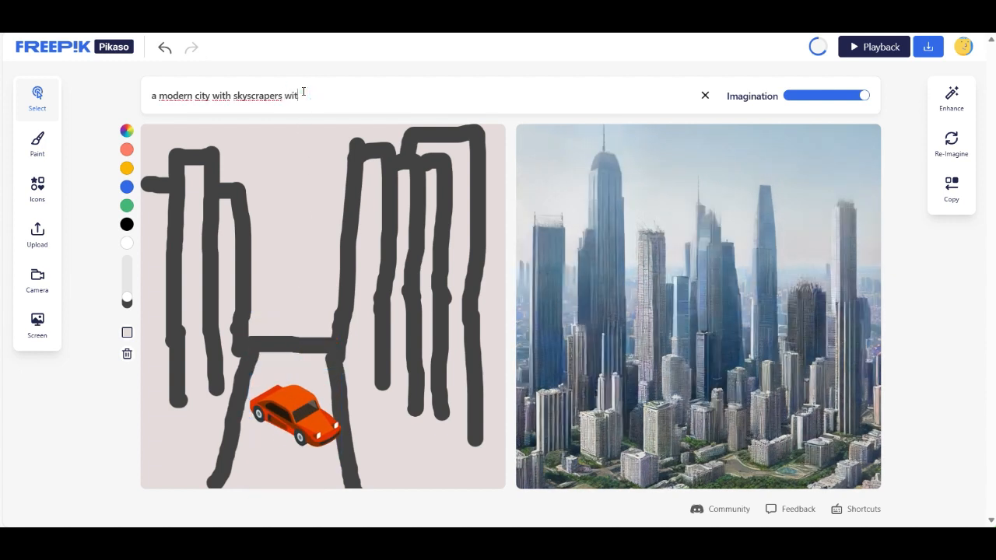
{"action": "type", "text": "h traffic"}
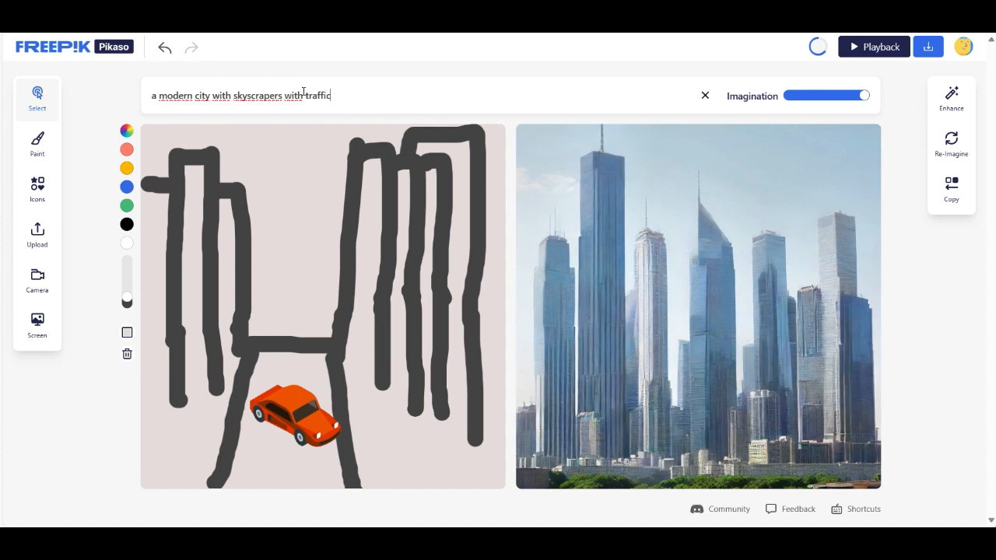
{"action": "mouse_move", "coordinate": [864, 96]}
{"action": "left_mouse_down"}
{"action": "mouse_move", "coordinate": [838, 95]}
{"action": "mouse_move", "coordinate": [846, 95]}
{"action": "left_mouse_up"}
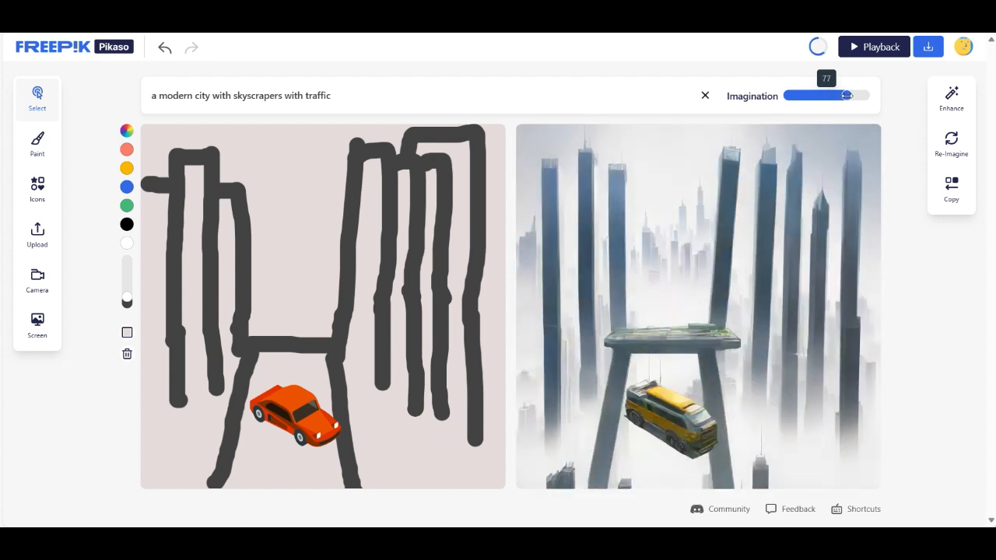
- Darken the canvas background to the brownish grey 634F4F and close the colour picker
{"action": "left_click", "coordinate": [128, 335]}
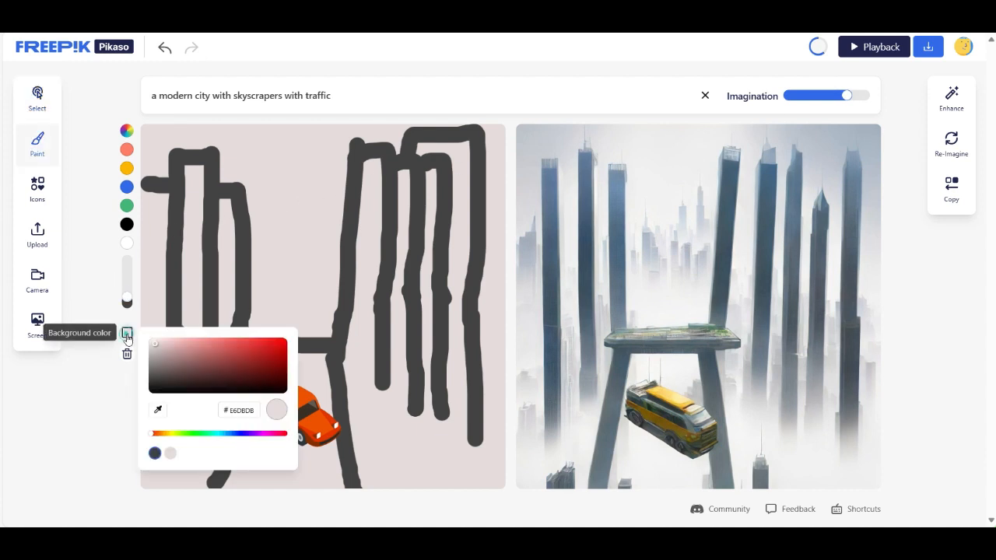
{"action": "left_click", "coordinate": [165, 361]}
{"action": "left_click_drag", "start_coordinate": [171, 366], "coordinate": [194, 361]}
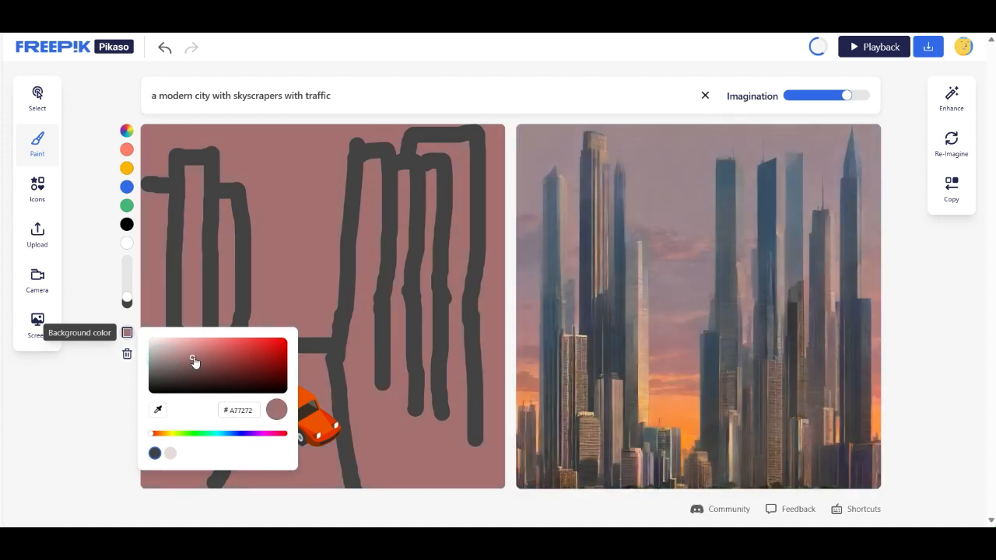
{"action": "left_click_drag", "start_coordinate": [207, 360], "coordinate": [175, 372]}
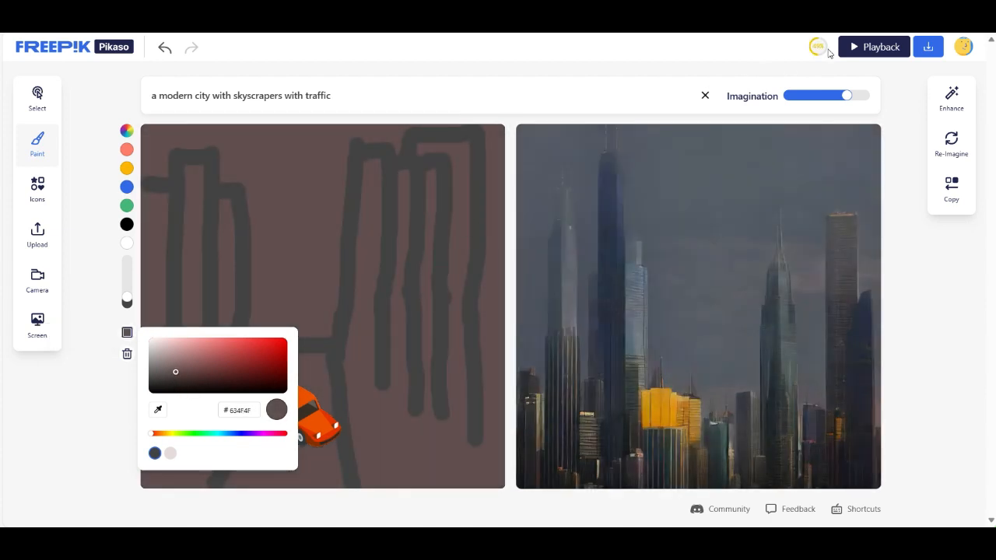
{"action": "left_click", "coordinate": [851, 48]}
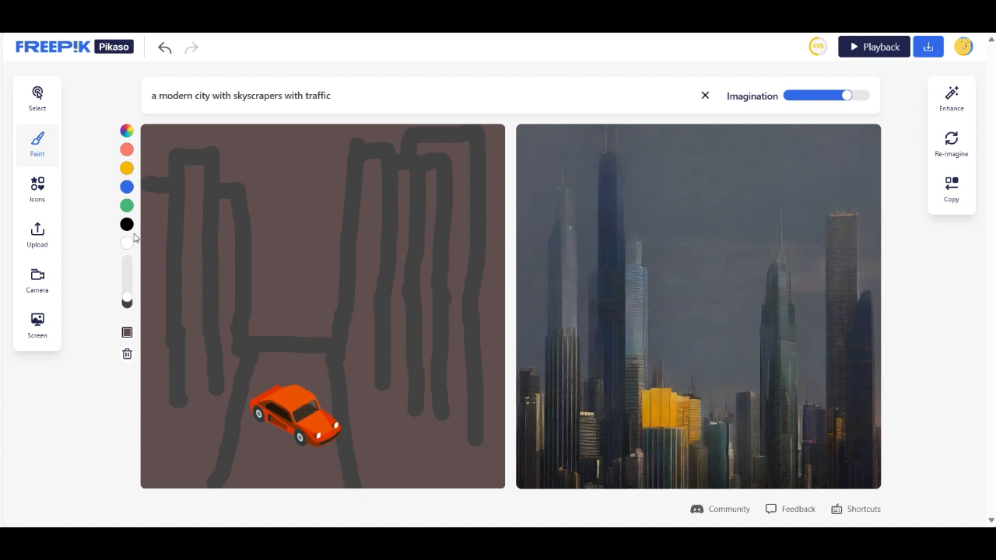
- Increase the brush size slightly and turn on the camera input
{"action": "mouse_move", "coordinate": [127, 292]}
{"action": "left_click_drag", "start_coordinate": [127, 298], "coordinate": [127, 286]}
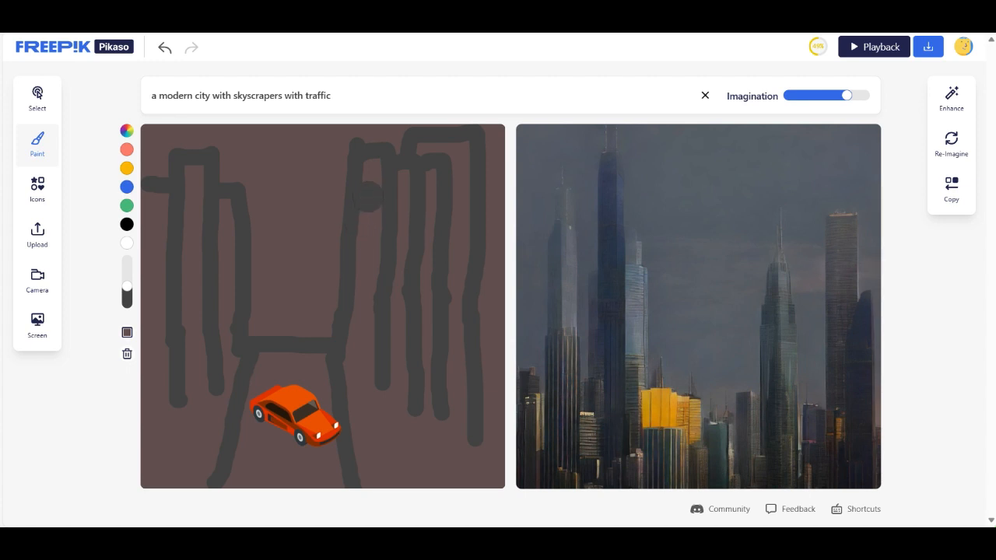
{"action": "left_click", "coordinate": [39, 286]}
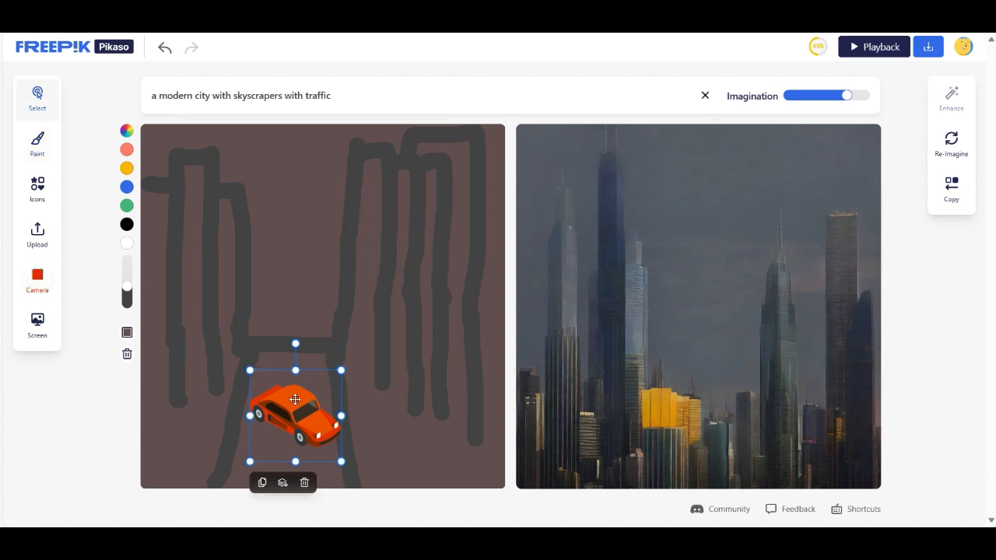
- Move the car up onto the horizontal bar between the building groups and re-imagine the picture to generate variations
{"action": "left_click_drag", "start_coordinate": [294, 402], "coordinate": [297, 321]}
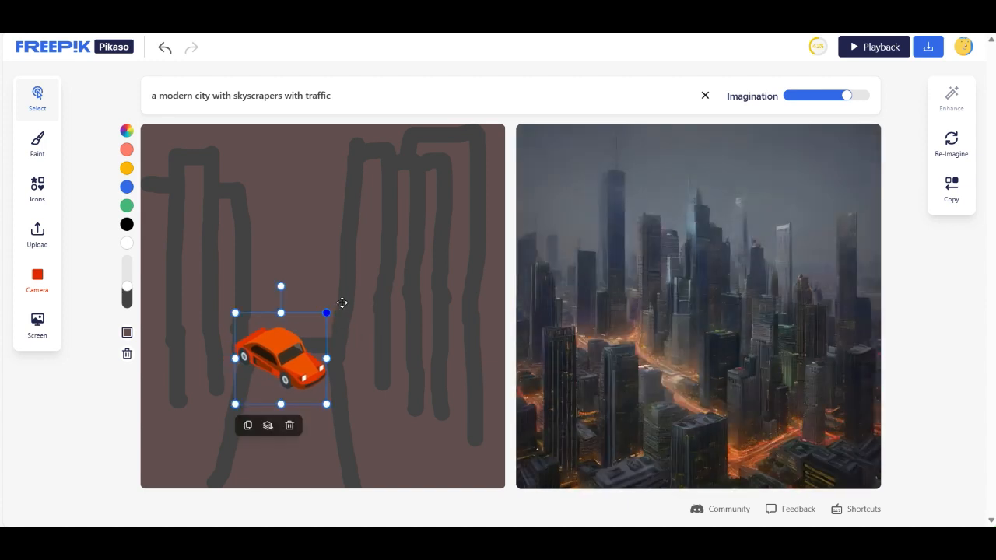
{"action": "left_click", "coordinate": [951, 144]}
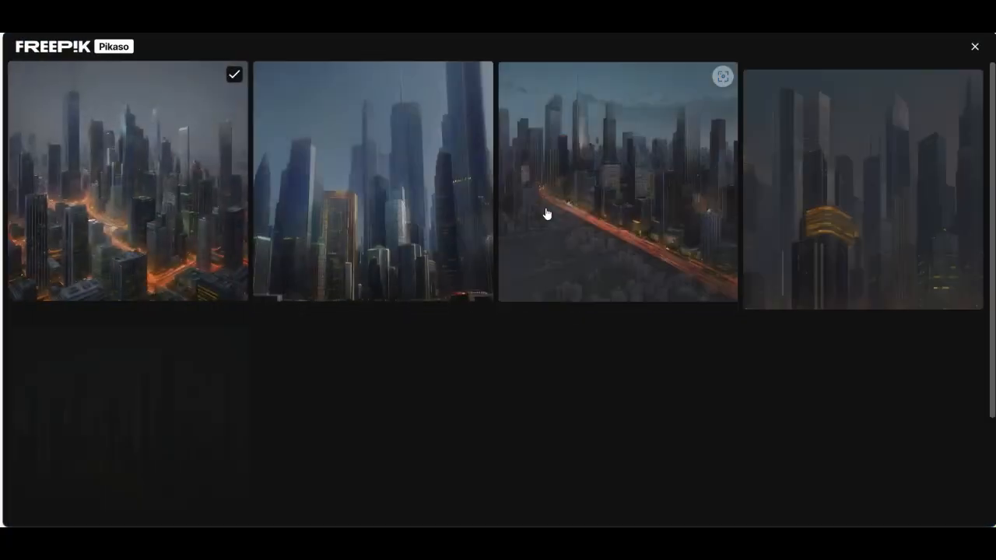
- Browse through the generated city variations, dismiss the daily drawing limit notice and return to the sketch
{"action": "scroll", "coordinate": [722, 230], "scroll_direction": "down", "scroll_amount": 3}
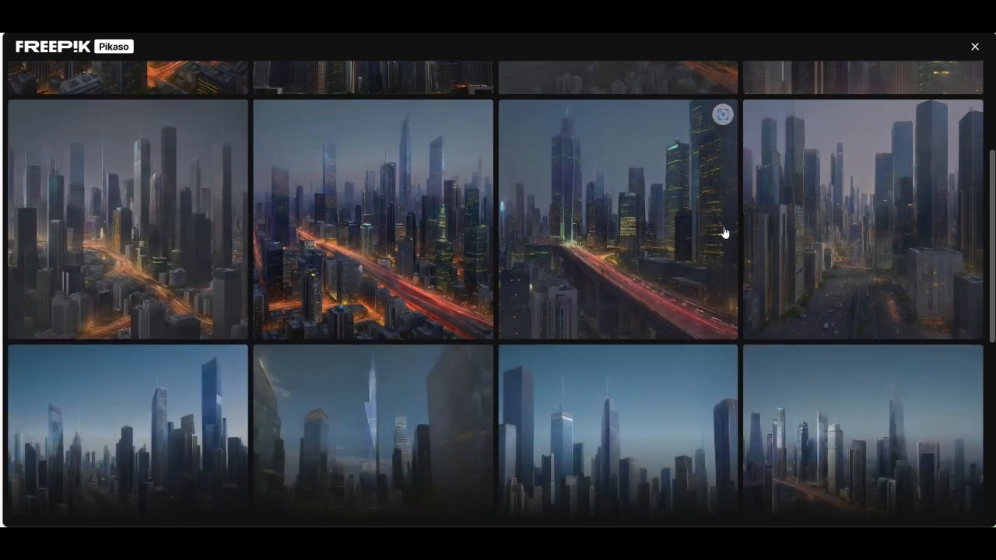
{"action": "scroll", "coordinate": [722, 231], "scroll_direction": "down", "scroll_amount": 5}
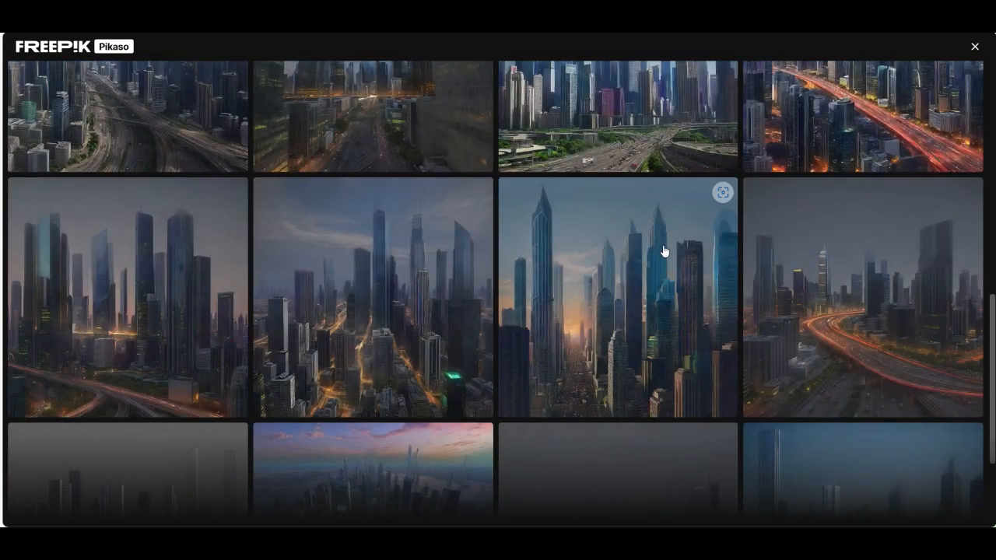
{"action": "scroll", "coordinate": [664, 251], "scroll_direction": "down", "scroll_amount": 3}
{"action": "scroll", "coordinate": [659, 254], "scroll_direction": "down", "scroll_amount": 2}
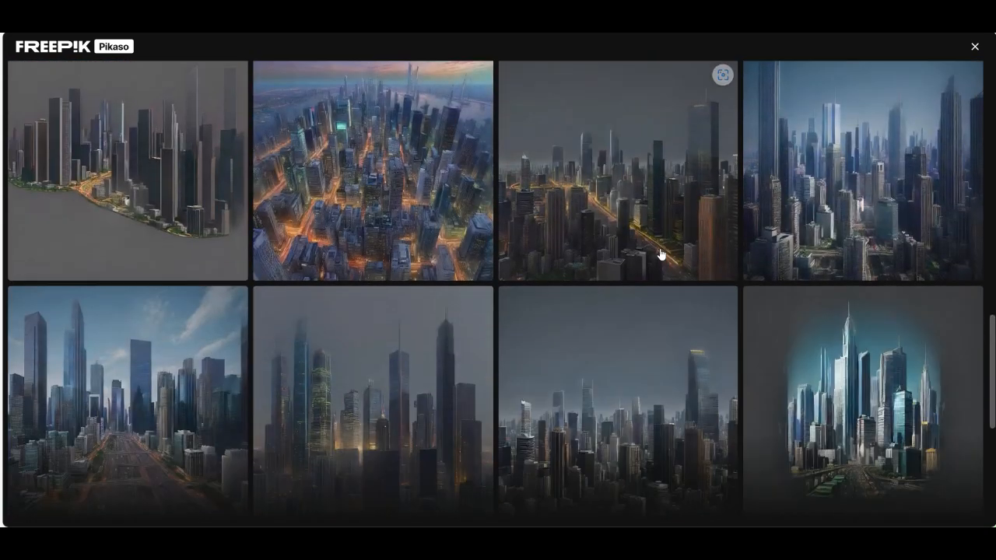
{"action": "scroll", "coordinate": [684, 248], "scroll_direction": "down", "scroll_amount": 4}
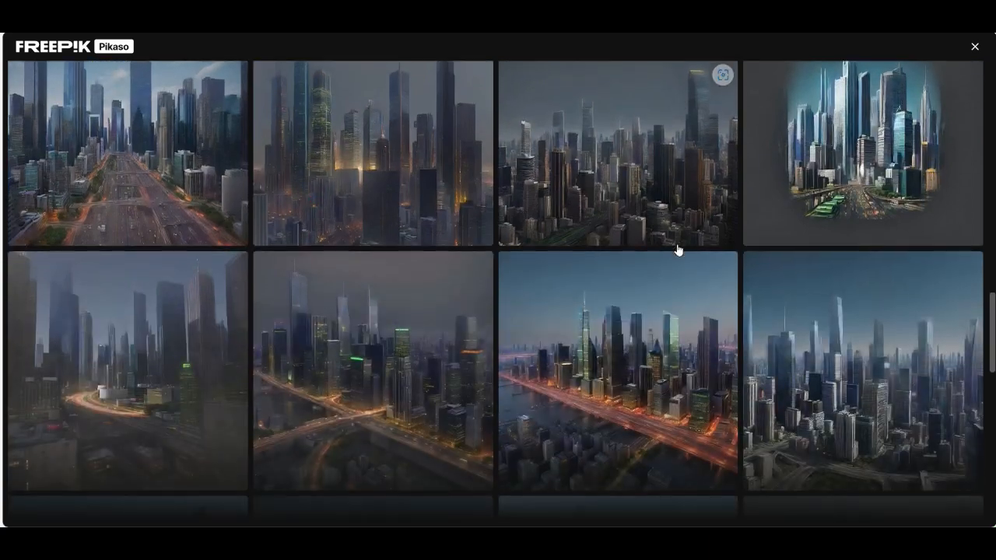
{"action": "scroll", "coordinate": [677, 250], "scroll_direction": "down", "scroll_amount": 3}
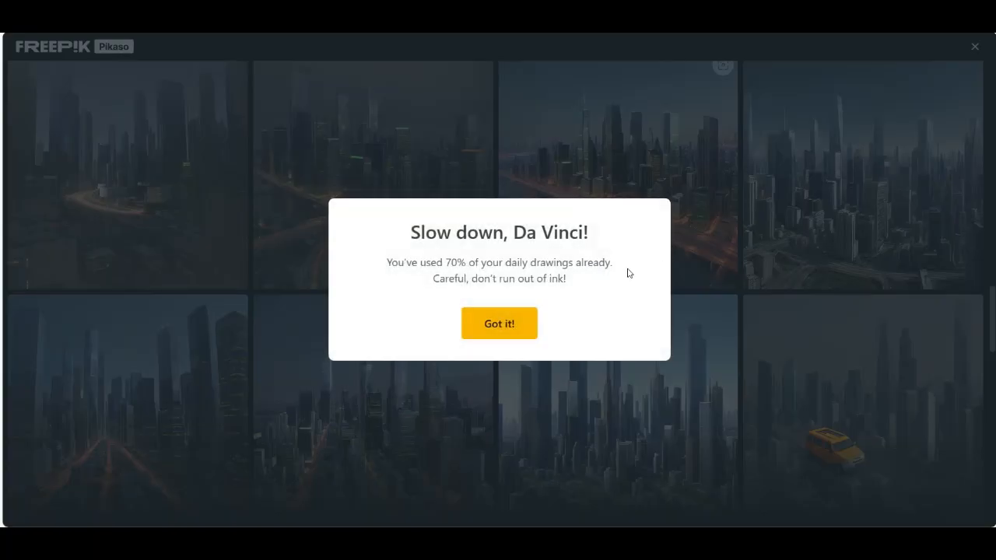
{"action": "left_click", "coordinate": [504, 323]}
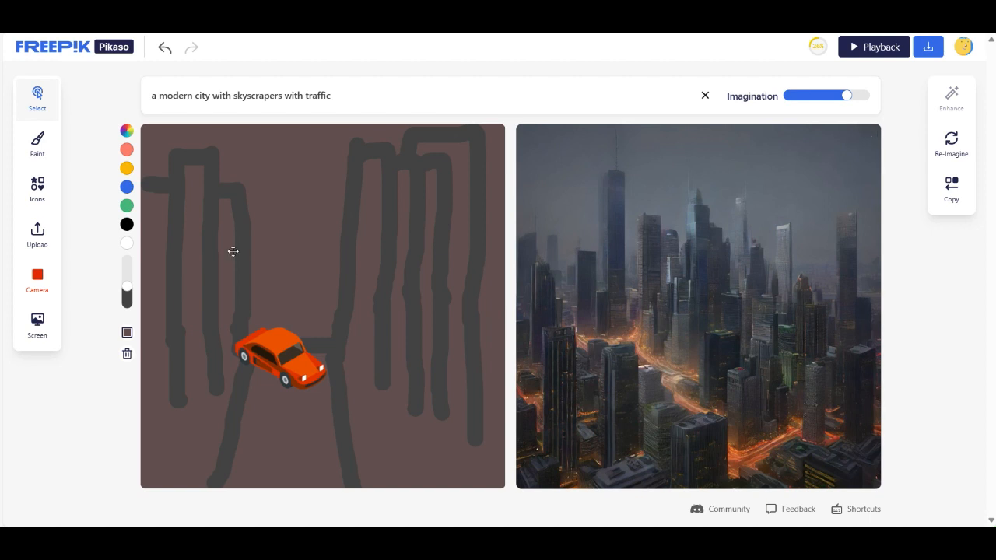
- Clear the whole city sketch from the canvas and delete its text description
{"action": "left_click", "coordinate": [127, 354]}
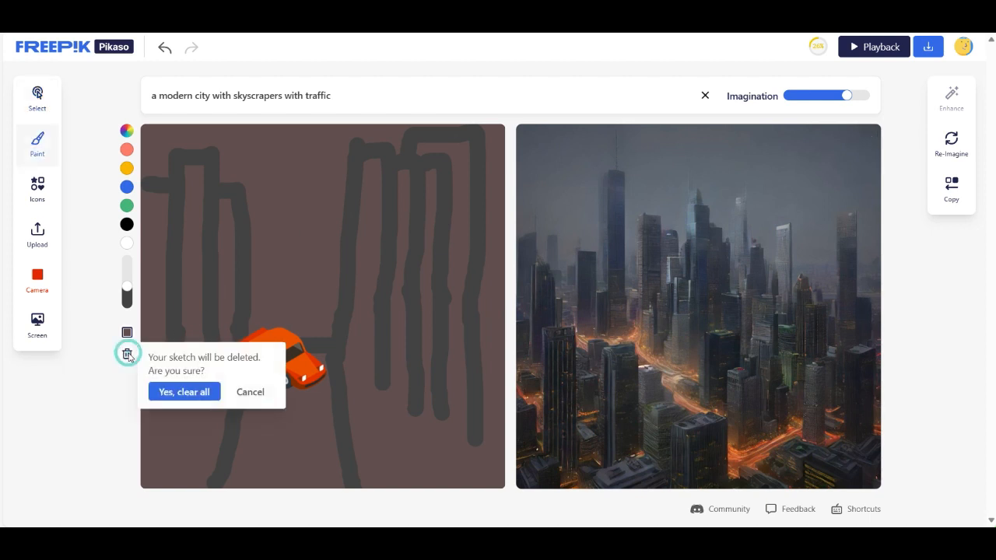
{"action": "left_click", "coordinate": [185, 392]}
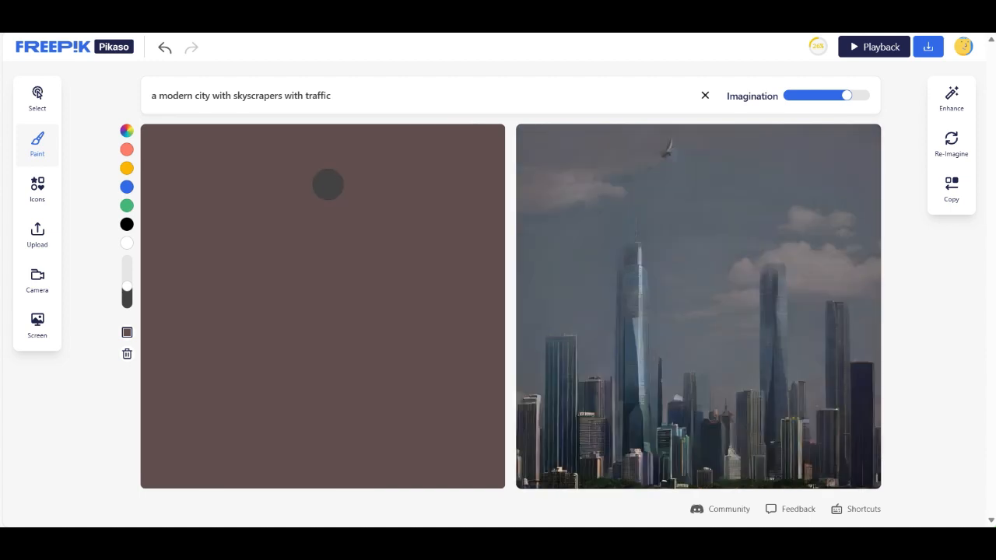
{"action": "left_click_drag", "start_coordinate": [346, 103], "coordinate": [140, 104]}
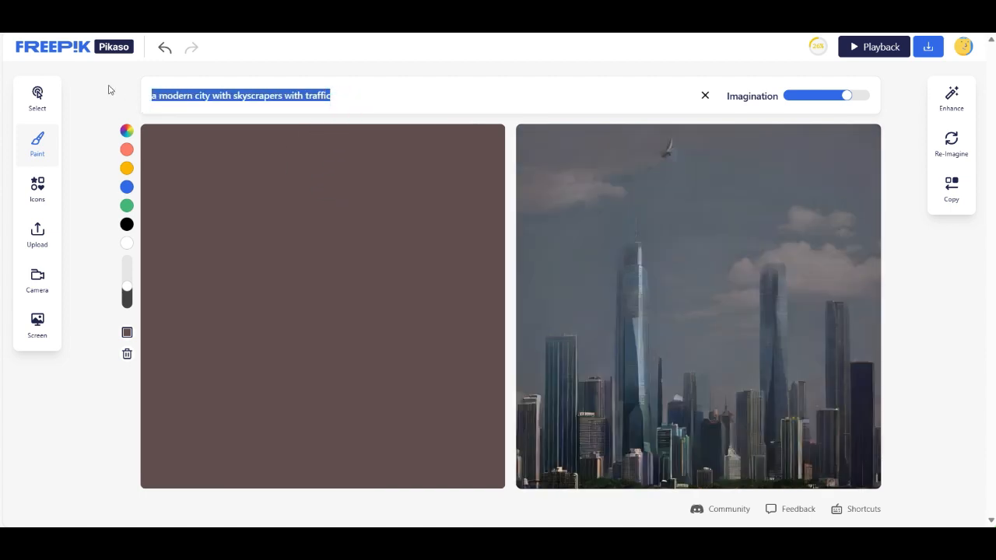
{"action": "key", "text": "BackSpace"}
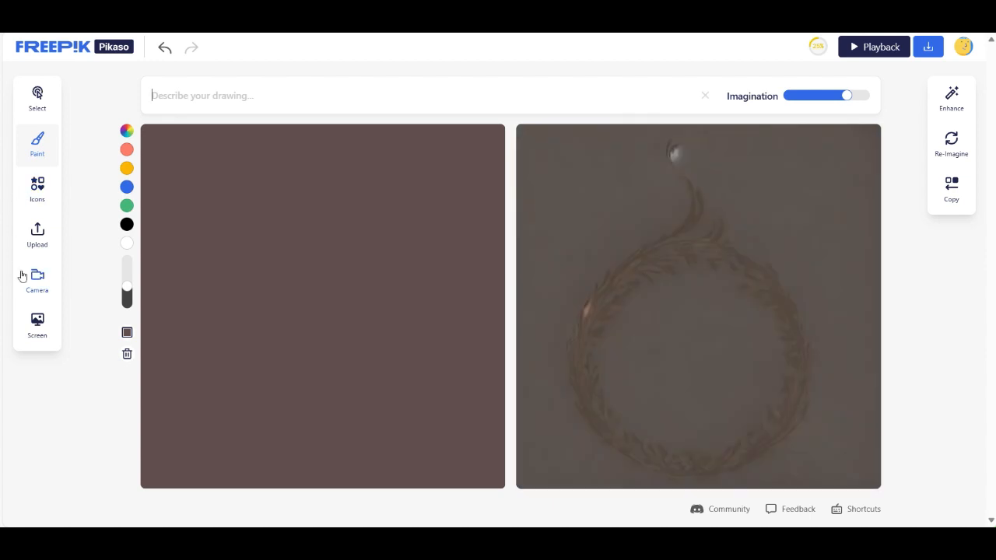
- Upload the boxer PNG image from the Descargas folder onto the canvas
{"action": "left_click", "coordinate": [36, 237]}
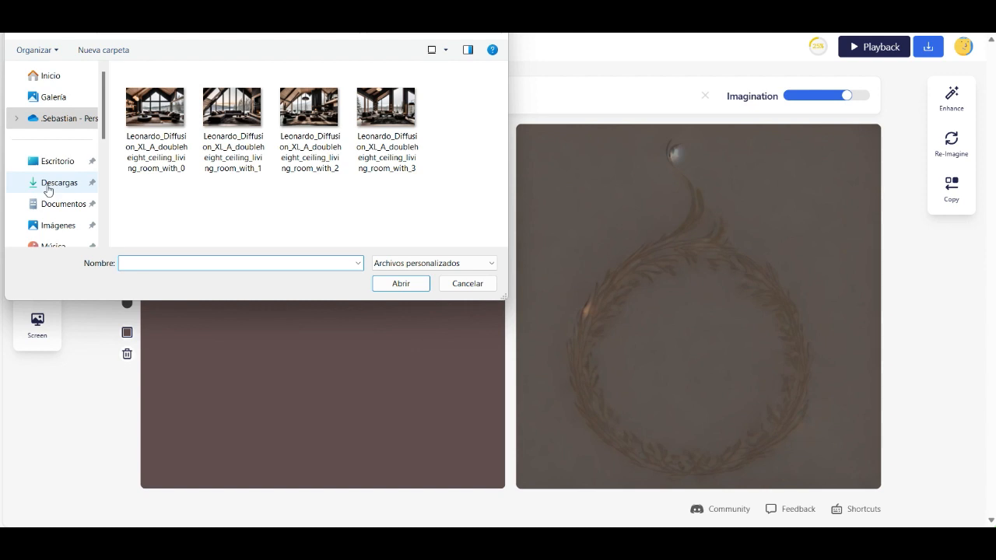
{"action": "left_click", "coordinate": [48, 185]}
{"action": "left_click", "coordinate": [148, 107]}
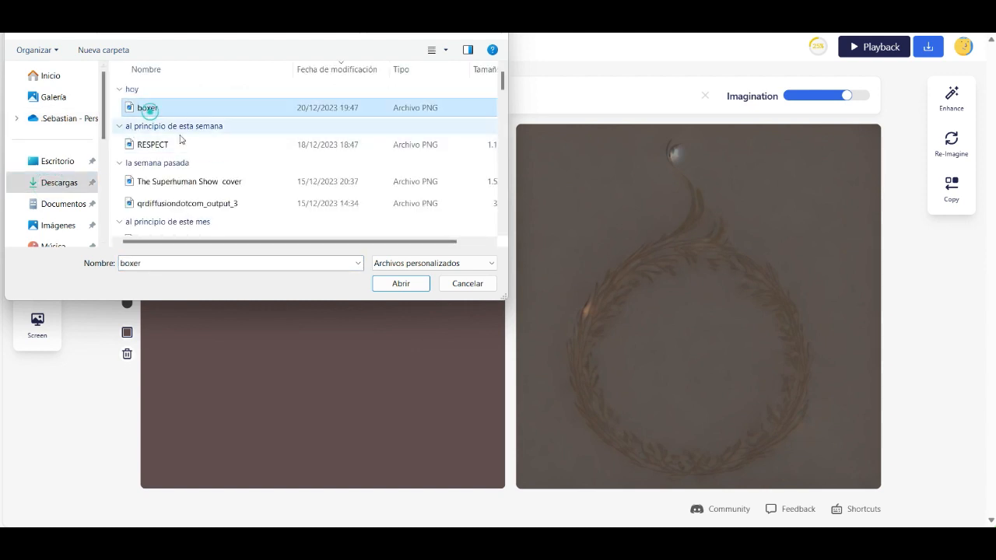
{"action": "left_click", "coordinate": [398, 282]}
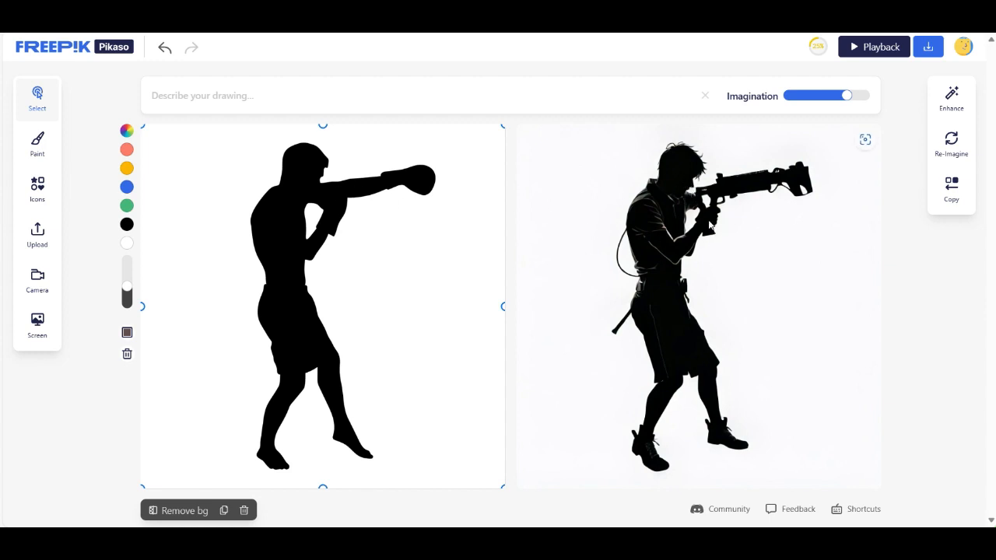
- Describe the drawing as "a boxer whi is training for his biggest fight" and raise the Imagination strength slightly
{"action": "left_click", "coordinate": [302, 101]}
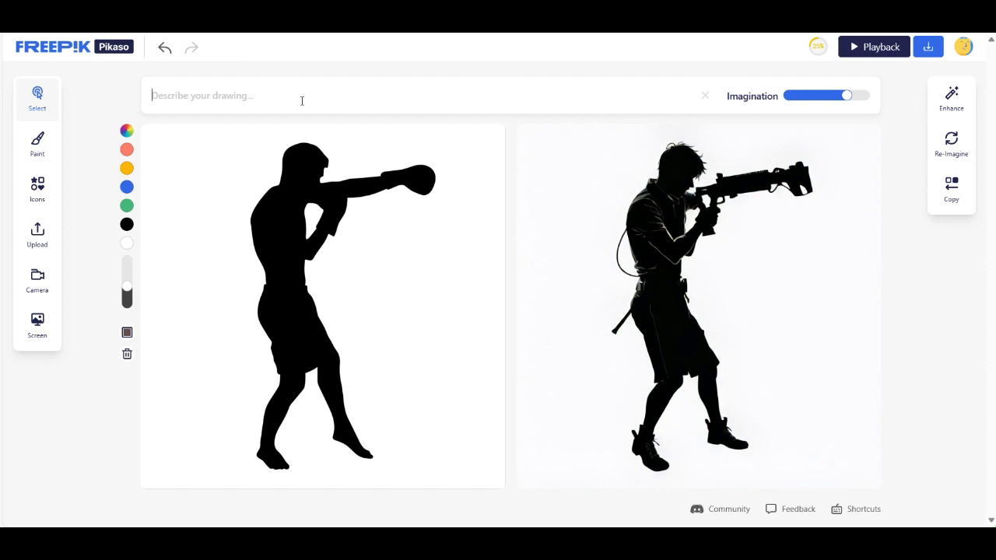
{"action": "type", "text": "a box"}
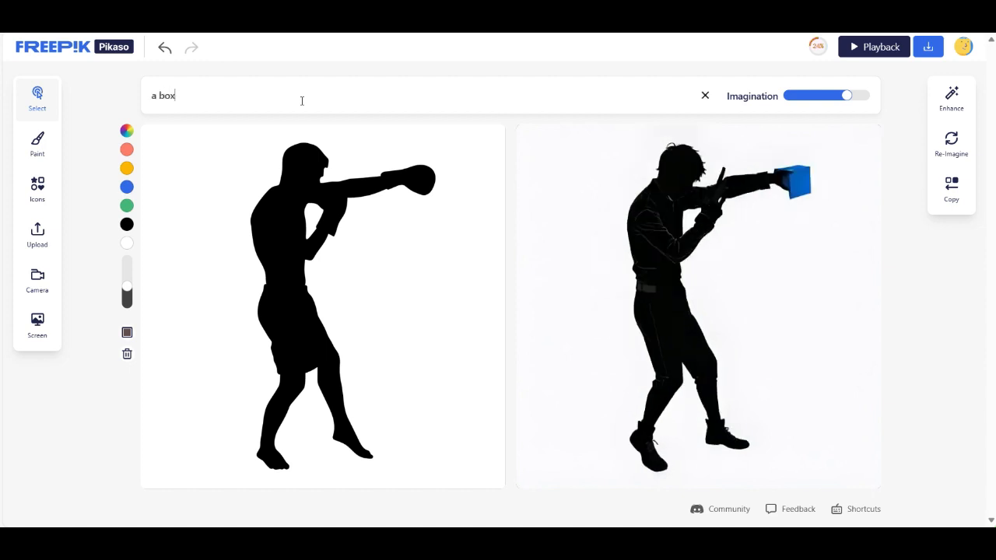
{"action": "type", "text": "er whi "}
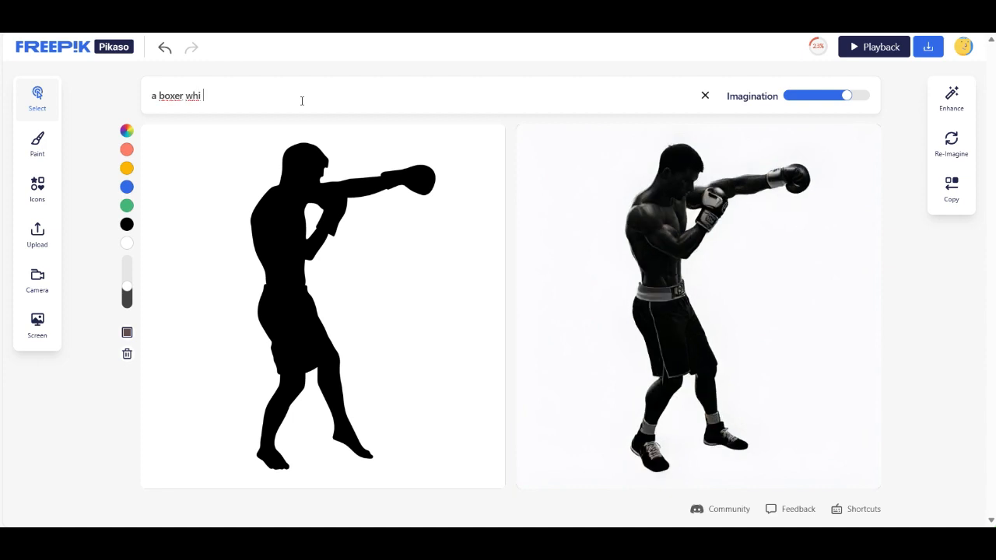
{"action": "type", "text": "is training for"}
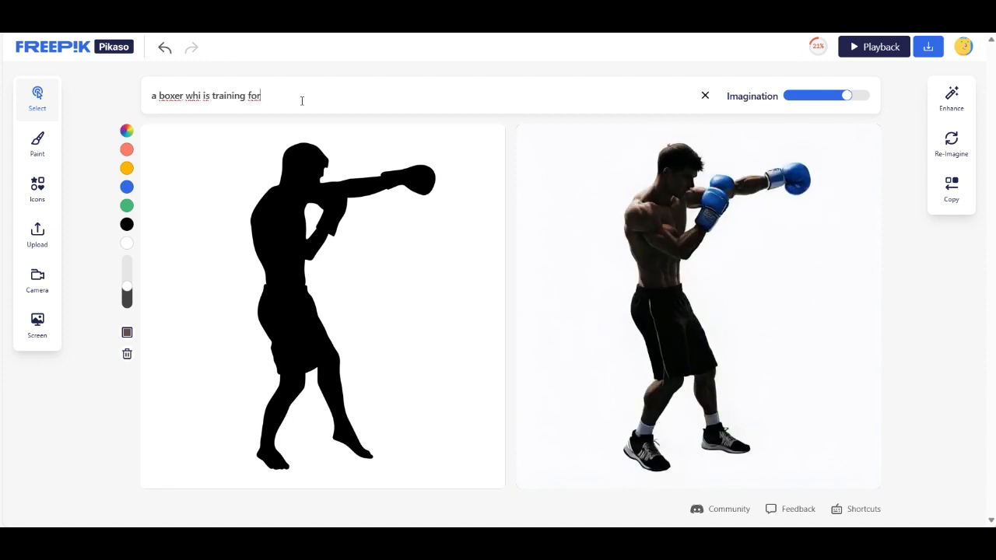
{"action": "type", "text": " his big"}
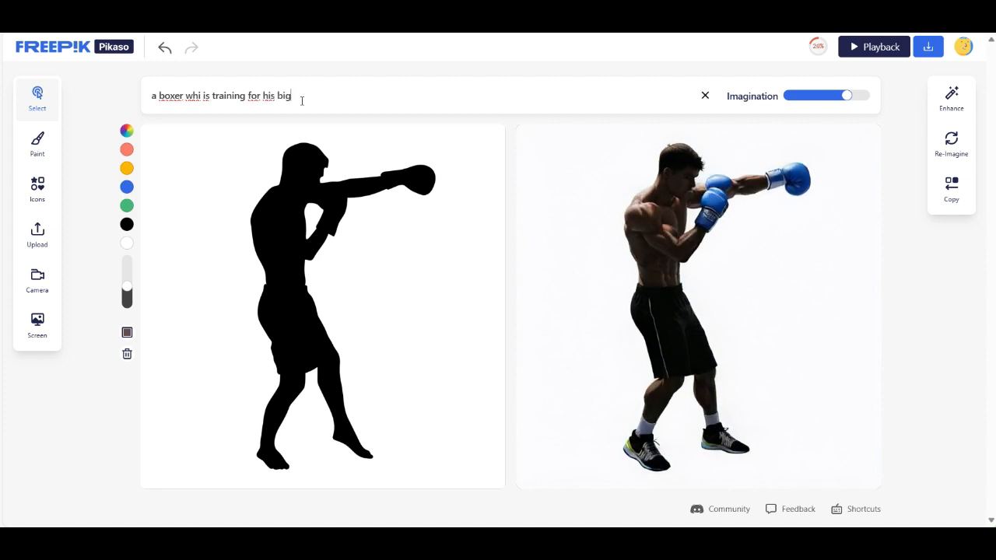
{"action": "type", "text": "gest fight"}
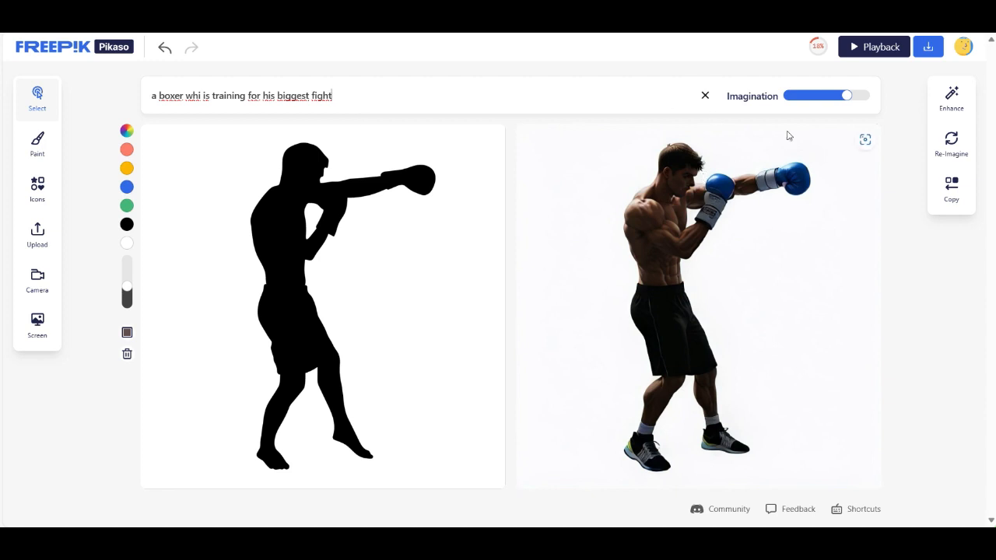
{"action": "left_click", "coordinate": [843, 95]}
{"action": "mouse_move", "coordinate": [842, 95]}
{"action": "left_mouse_down"}
{"action": "mouse_move", "coordinate": [834, 95]}
{"action": "mouse_move", "coordinate": [855, 95]}
{"action": "left_mouse_up"}
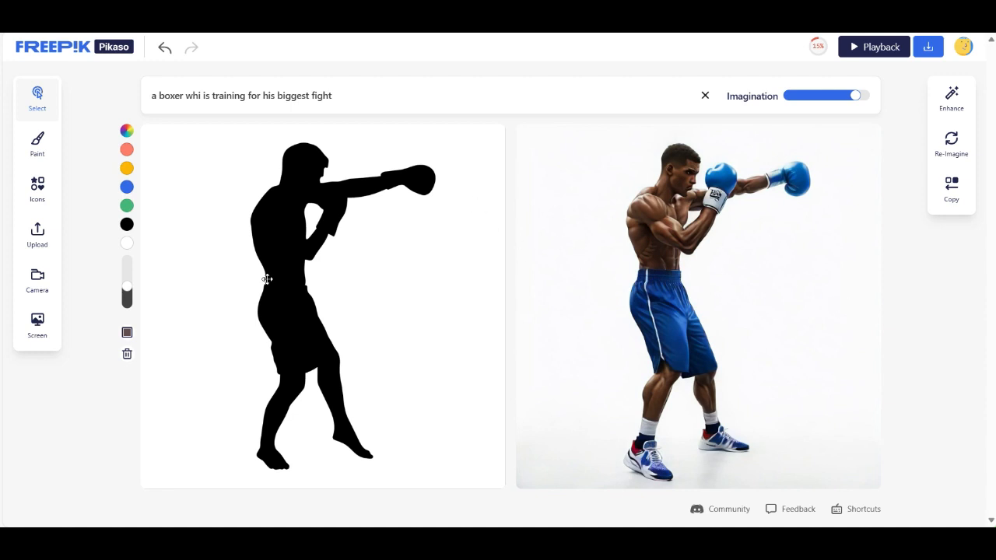
- Paint the boxer's torso and arms salmon with a slightly smaller brush, and add a white stroke near the outstretched arm's glove
{"action": "mouse_move", "coordinate": [128, 288]}
{"action": "left_click", "coordinate": [126, 151]}
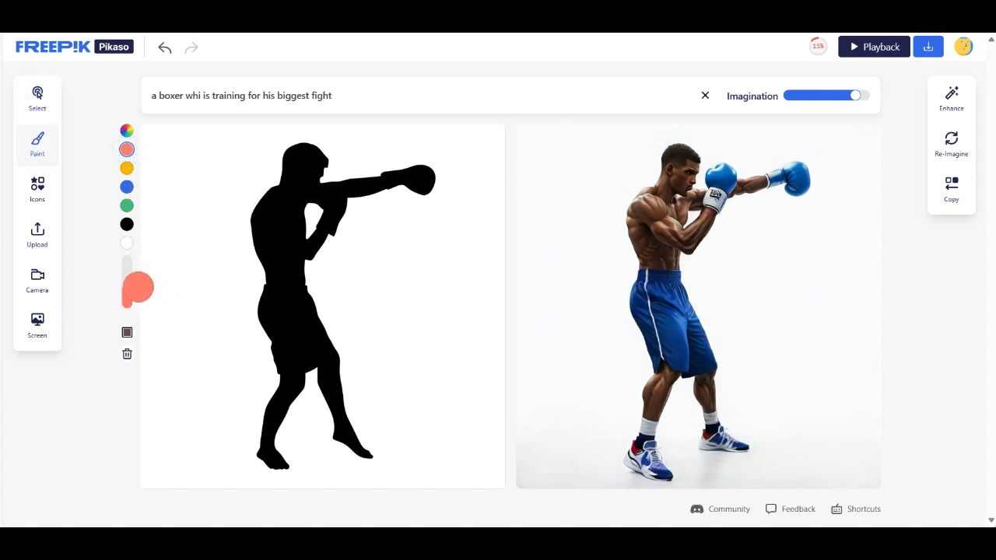
{"action": "left_click_drag", "start_coordinate": [127, 286], "coordinate": [127, 293]}
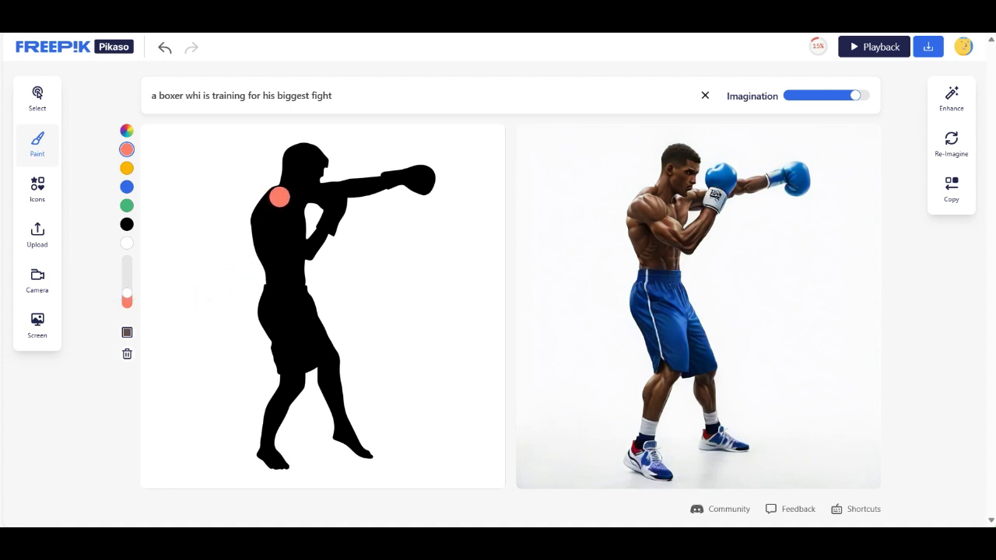
{"action": "mouse_move", "coordinate": [278, 196]}
{"action": "left_mouse_down"}
{"action": "mouse_move", "coordinate": [258, 276]}
{"action": "mouse_move", "coordinate": [301, 280]}
{"action": "mouse_move", "coordinate": [304, 216]}
{"action": "mouse_move", "coordinate": [292, 199]}
{"action": "mouse_move", "coordinate": [289, 265]}
{"action": "mouse_move", "coordinate": [279, 266]}
{"action": "mouse_move", "coordinate": [278, 215]}
{"action": "left_mouse_up"}
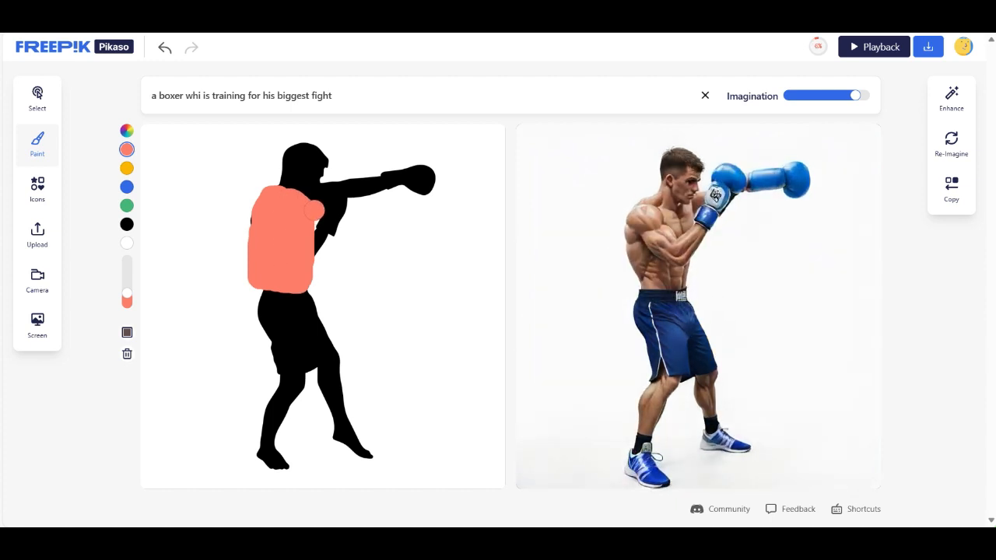
{"action": "mouse_move", "coordinate": [304, 242]}
{"action": "left_mouse_down"}
{"action": "mouse_move", "coordinate": [320, 226]}
{"action": "mouse_move", "coordinate": [327, 237]}
{"action": "mouse_move", "coordinate": [309, 256]}
{"action": "left_mouse_up"}
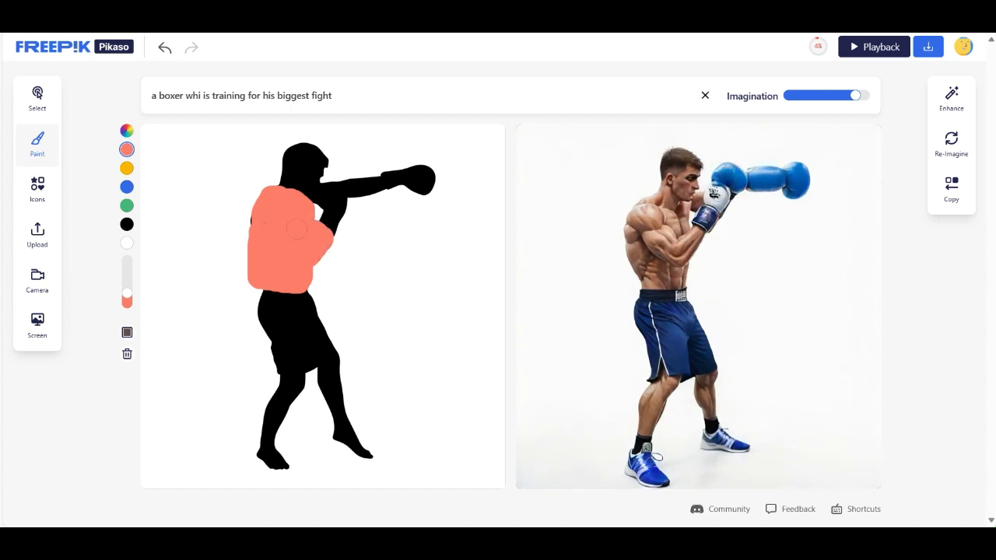
{"action": "left_click_drag", "start_coordinate": [328, 188], "coordinate": [364, 184]}
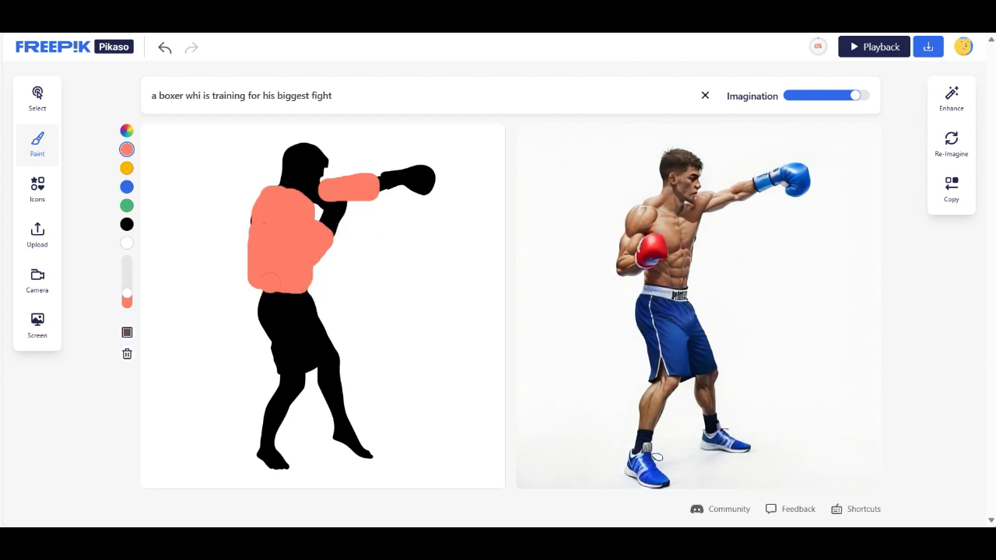
{"action": "left_click", "coordinate": [127, 243]}
{"action": "left_click_drag", "start_coordinate": [391, 164], "coordinate": [395, 195]}
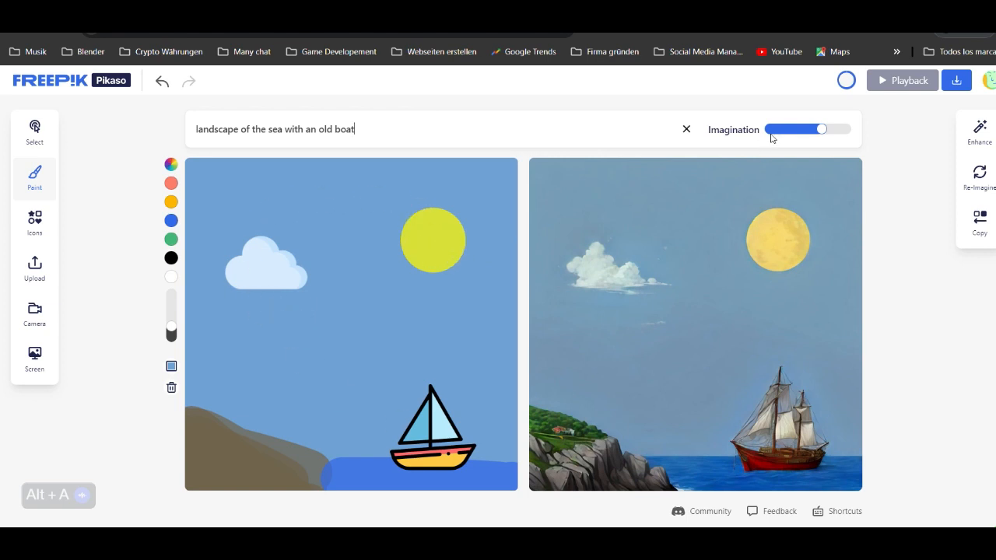
- Raise the sea landscape's Imagination strength to roughly three quarters and change the background to grey 676B6F
{"action": "mouse_move", "coordinate": [814, 136]}
{"action": "left_click_drag", "start_coordinate": [820, 129], "coordinate": [828, 129]}
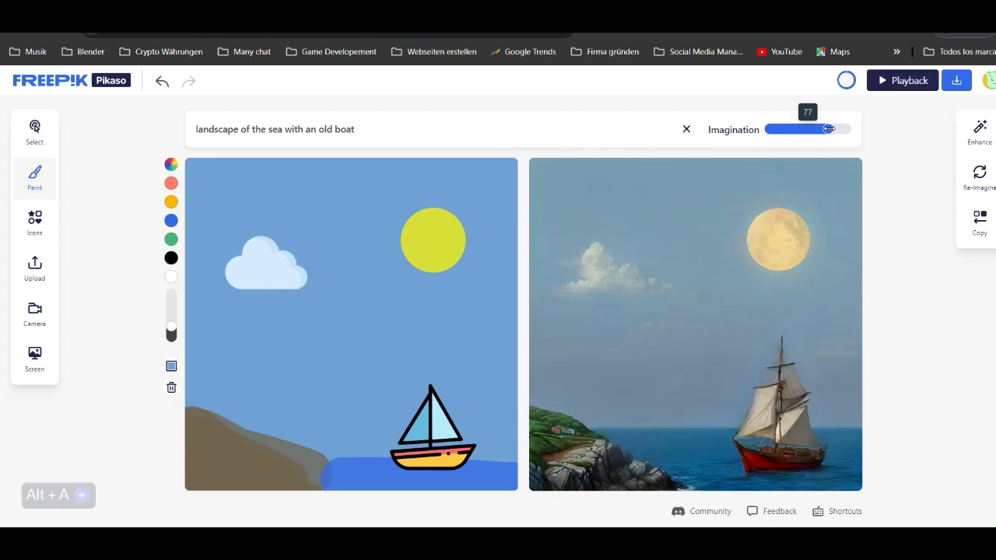
{"action": "left_click", "coordinate": [172, 368]}
{"action": "mouse_move", "coordinate": [208, 399]}
{"action": "left_mouse_down"}
{"action": "mouse_move", "coordinate": [222, 400]}
{"action": "mouse_move", "coordinate": [203, 408]}
{"action": "left_mouse_up"}
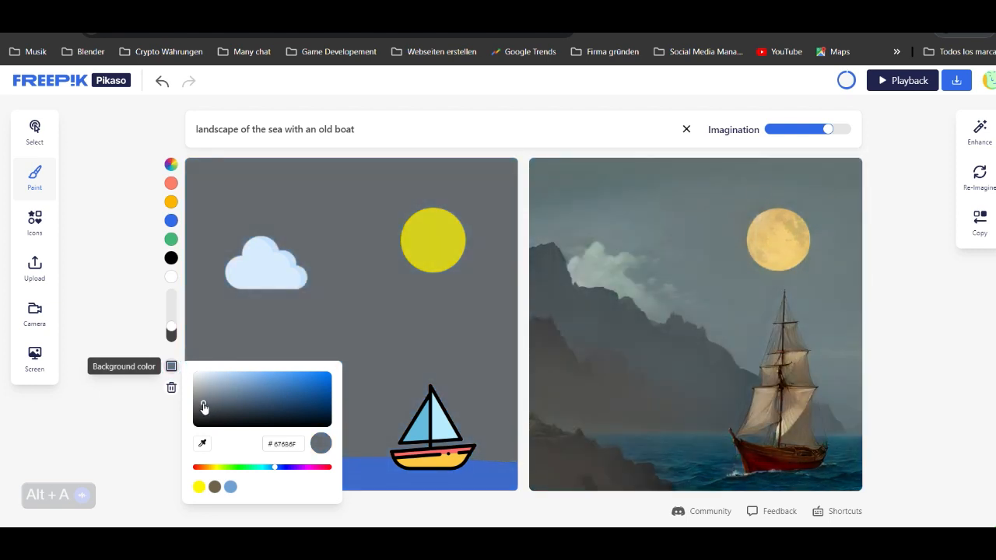
{"action": "left_click", "coordinate": [103, 319]}
- Clear the entire sea sketch and delete the description "landscape of the sea with an old boat"
{"action": "left_click", "coordinate": [171, 387]}
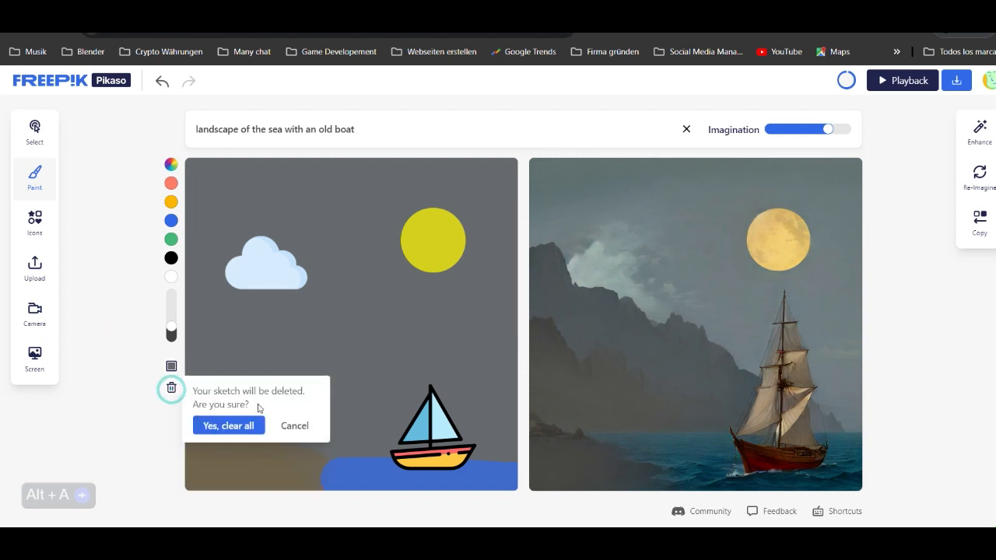
{"action": "left_click", "coordinate": [247, 427]}
{"action": "mouse_move", "coordinate": [356, 129]}
{"action": "left_mouse_down"}
{"action": "mouse_move", "coordinate": [195, 130]}
{"action": "mouse_move", "coordinate": [149, 110]}
{"action": "left_mouse_up"}
{"action": "key", "text": "BackSpace"}
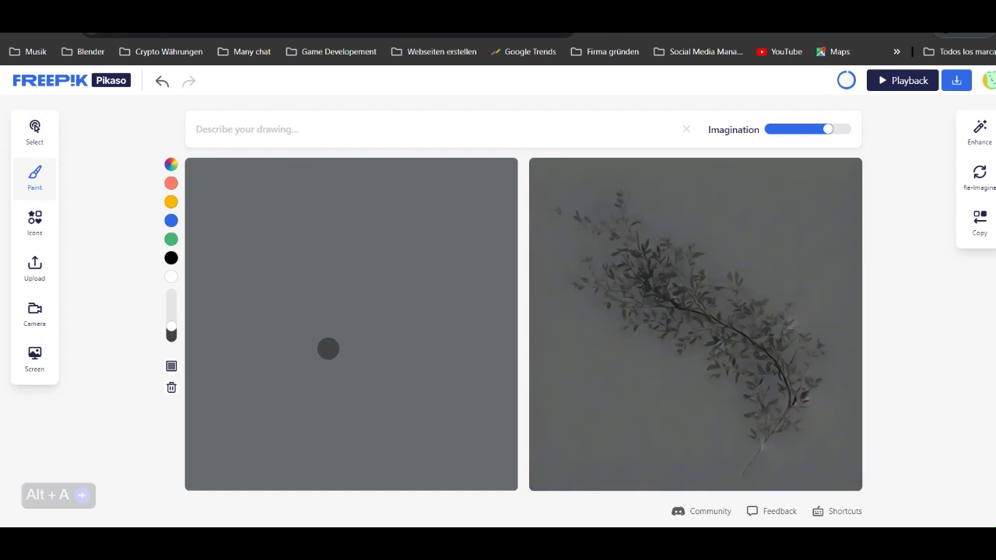
{"action": "left_click", "coordinate": [171, 388]}
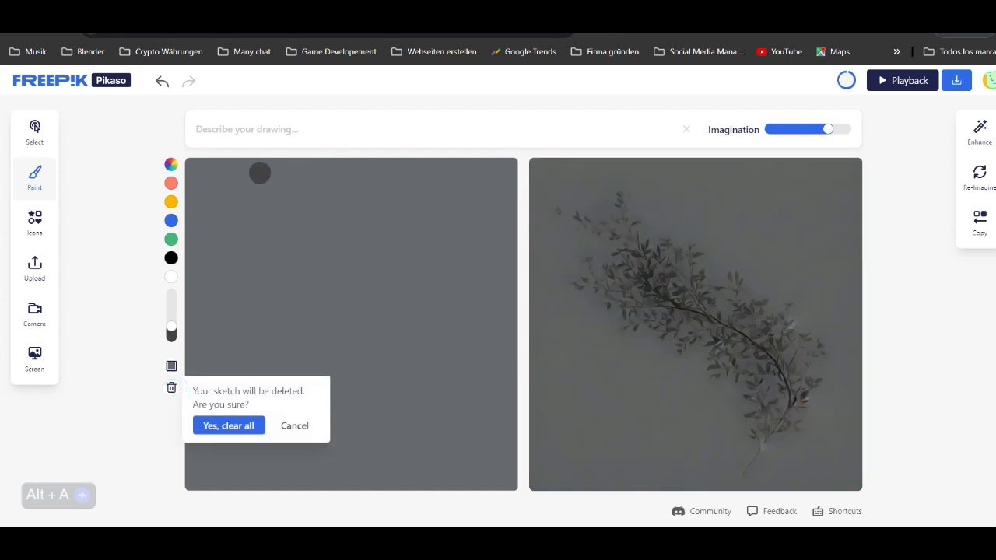
{"action": "left_click", "coordinate": [214, 425]}
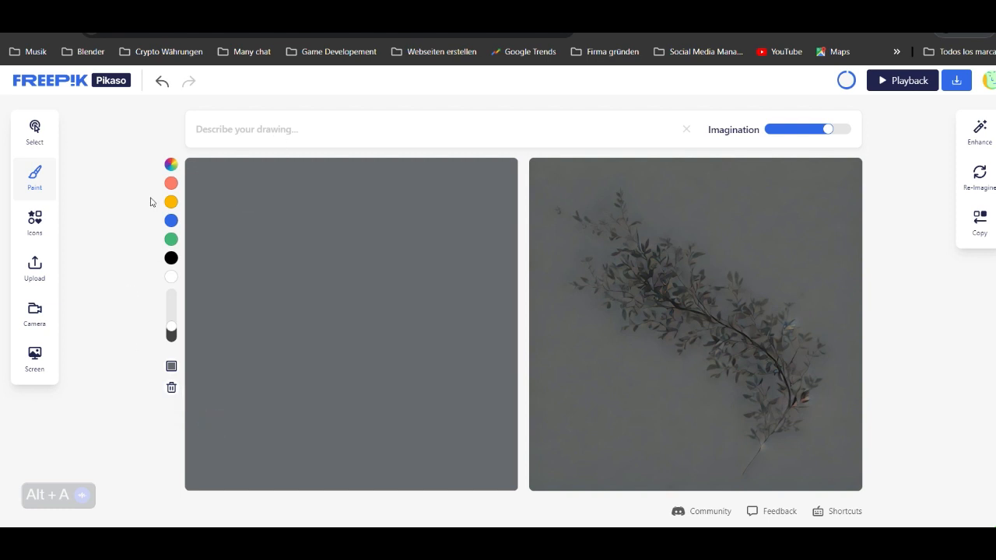
- Place the boxer silhouette image from the Descargas folder on the emptied grey canvas
{"action": "left_click", "coordinate": [34, 269]}
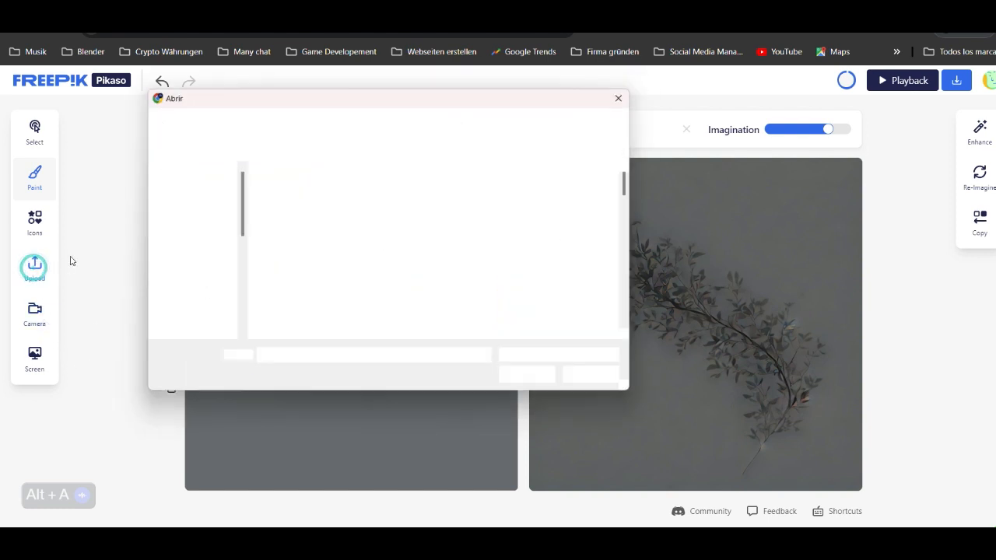
{"action": "left_click", "coordinate": [191, 258]}
{"action": "left_click", "coordinate": [192, 280]}
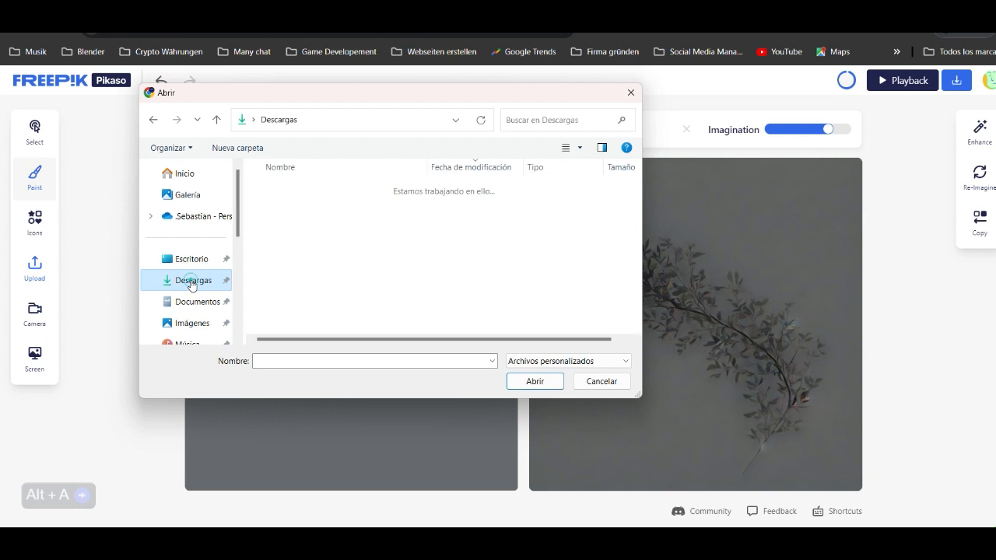
{"action": "left_click", "coordinate": [281, 205]}
{"action": "left_click", "coordinate": [534, 381]}
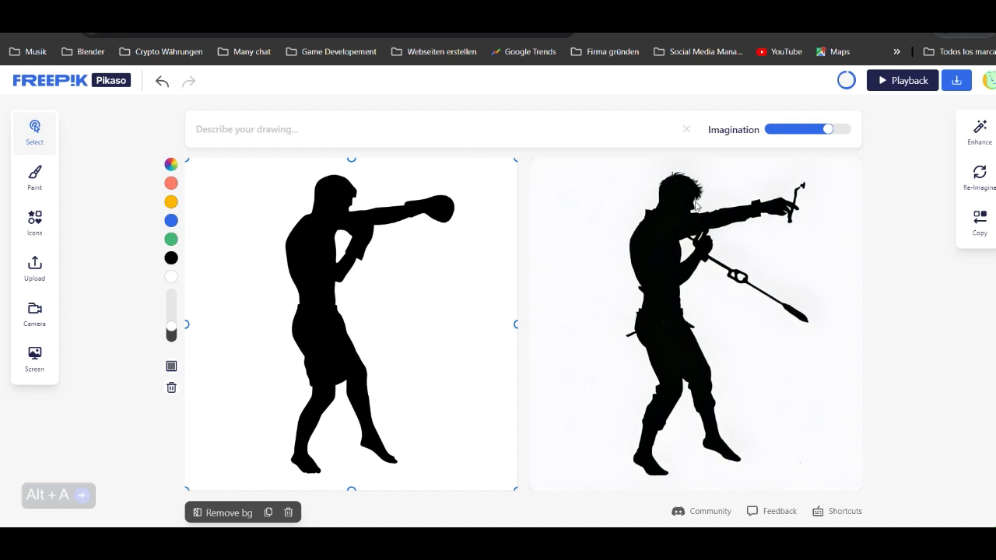
- Describe the drawing as "a boxer who is training for his biggest fight"
{"action": "left_click", "coordinate": [332, 132]}
{"action": "type", "text": "a boxer who i"}
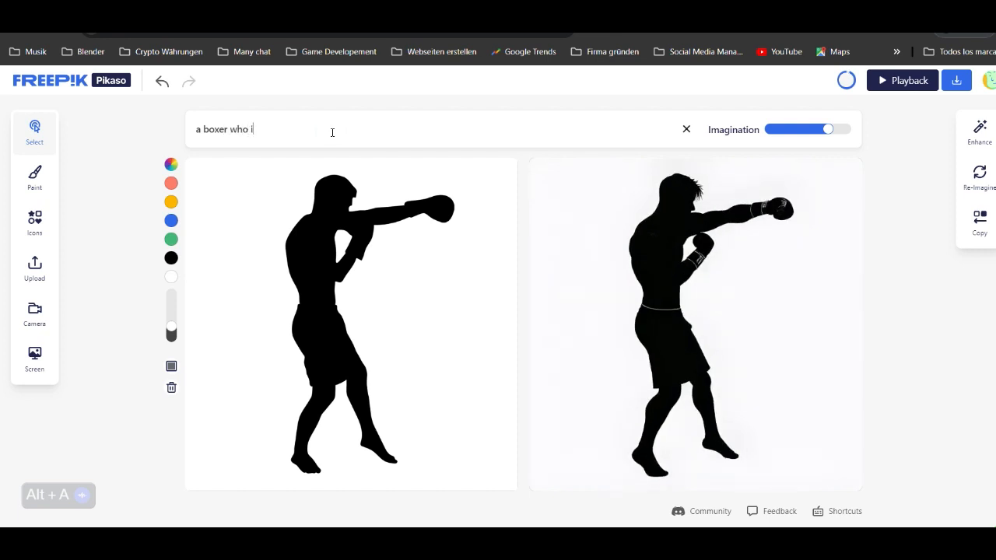
{"action": "type", "text": "s training for"}
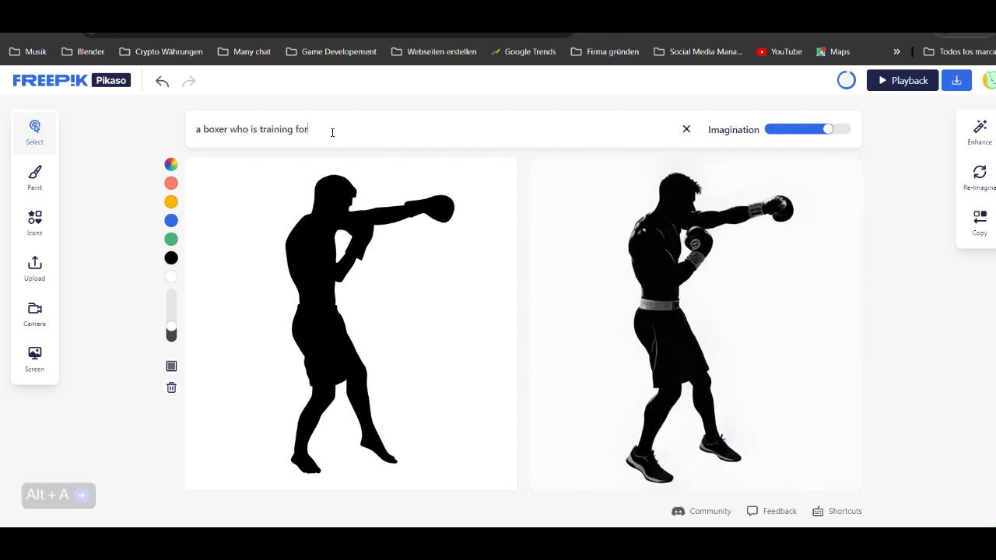
{"action": "type", "text": " his biggest fight"}
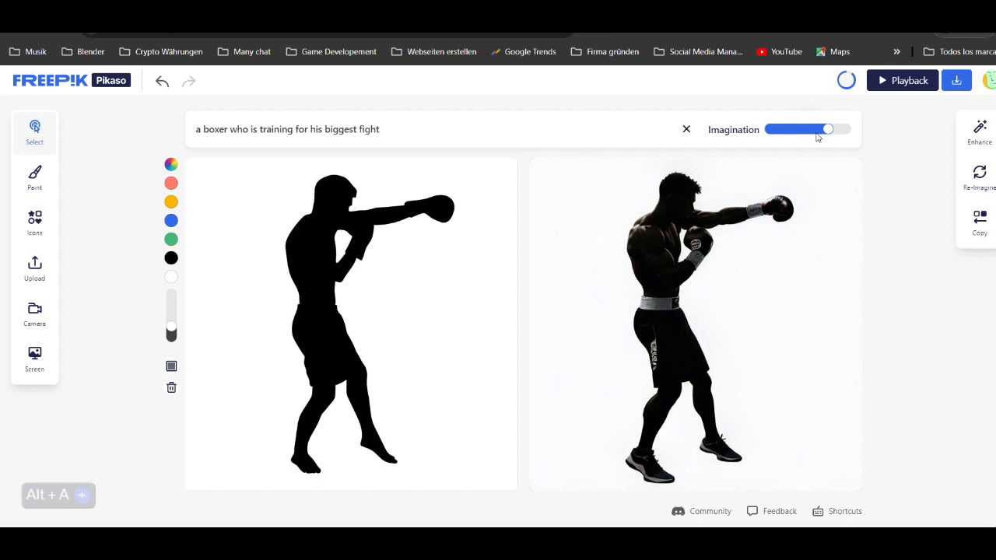
- Raise the Imagination strength to nearly its maximum and change the canvas background to the pale blue F0F7FF
{"action": "mouse_move", "coordinate": [828, 130]}
{"action": "left_click_drag", "start_coordinate": [825, 130], "coordinate": [831, 130]}
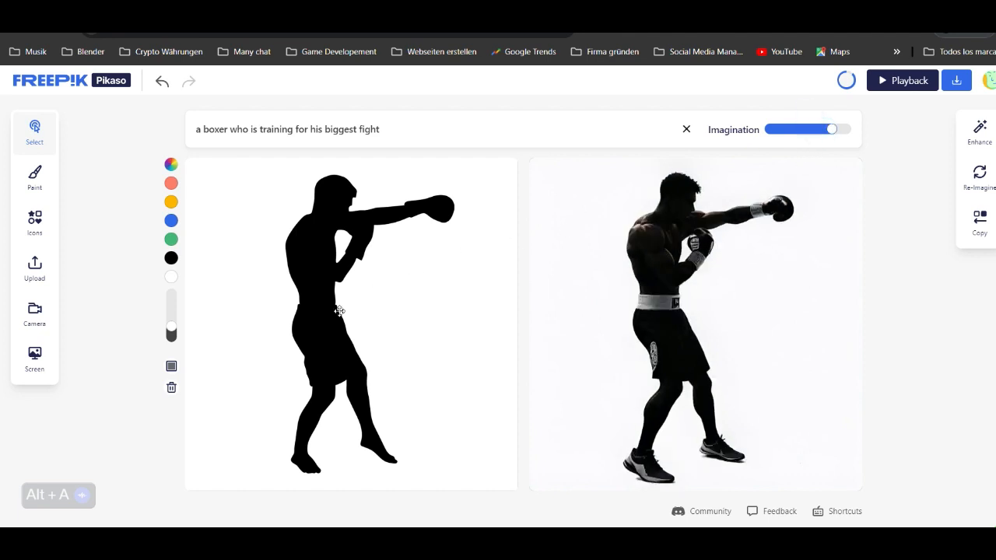
{"action": "left_click_drag", "start_coordinate": [224, 399], "coordinate": [201, 374]}
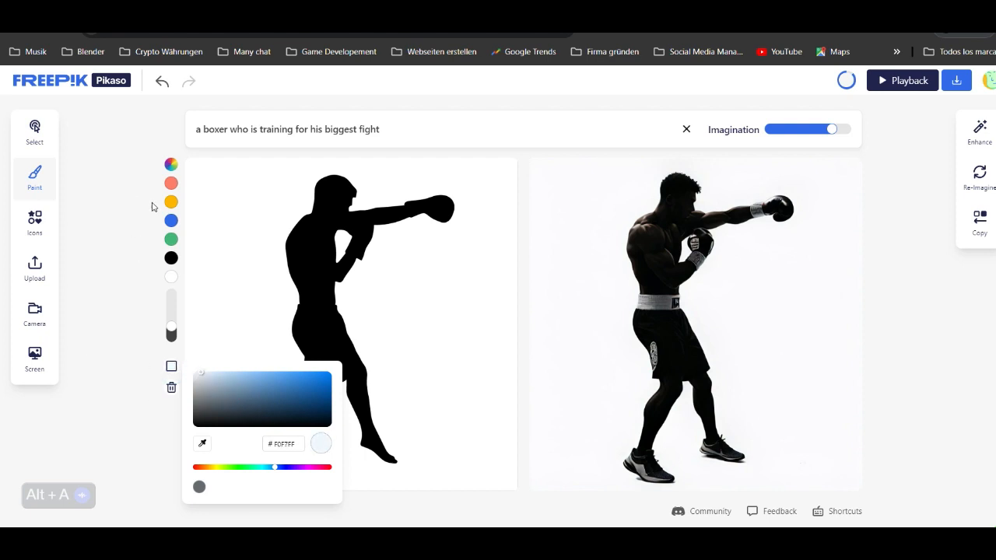
{"action": "left_click", "coordinate": [126, 189]}
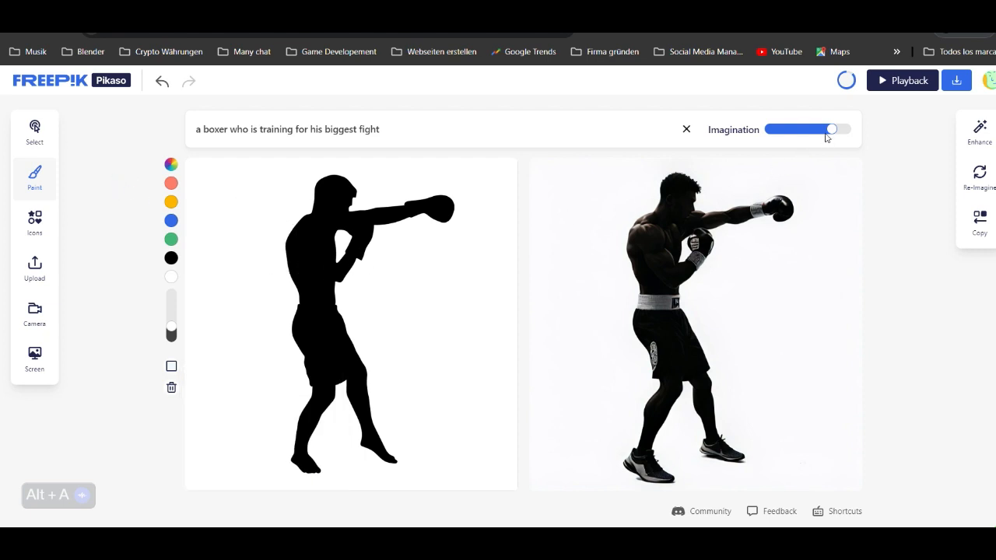
{"action": "mouse_move", "coordinate": [830, 129]}
{"action": "left_mouse_down"}
{"action": "mouse_move", "coordinate": [807, 129]}
{"action": "mouse_move", "coordinate": [840, 129]}
{"action": "left_mouse_up"}
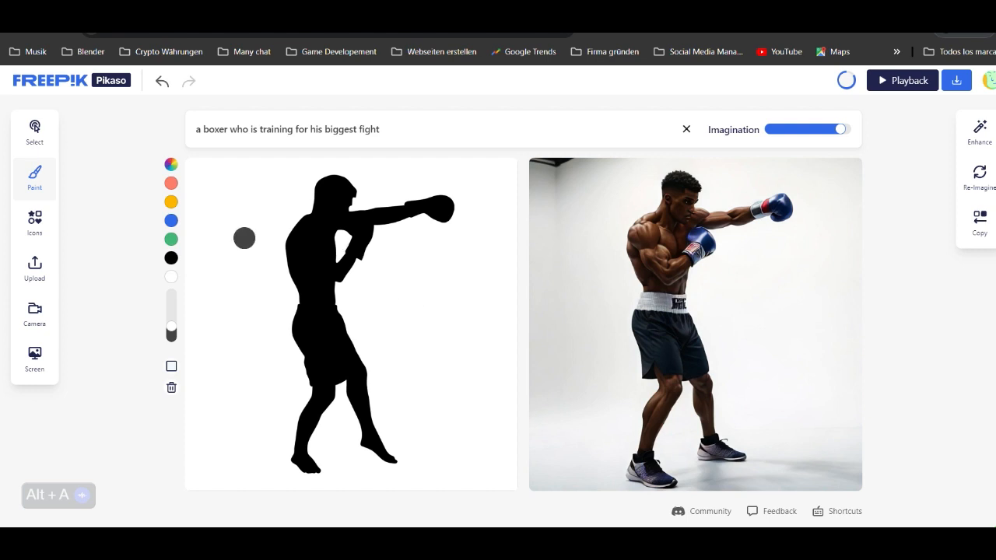
- Paint out the silhouette's outstretched forearm and glove in white, and add a round black glove to the shortened arm with a smaller brush
{"action": "left_click", "coordinate": [171, 277]}
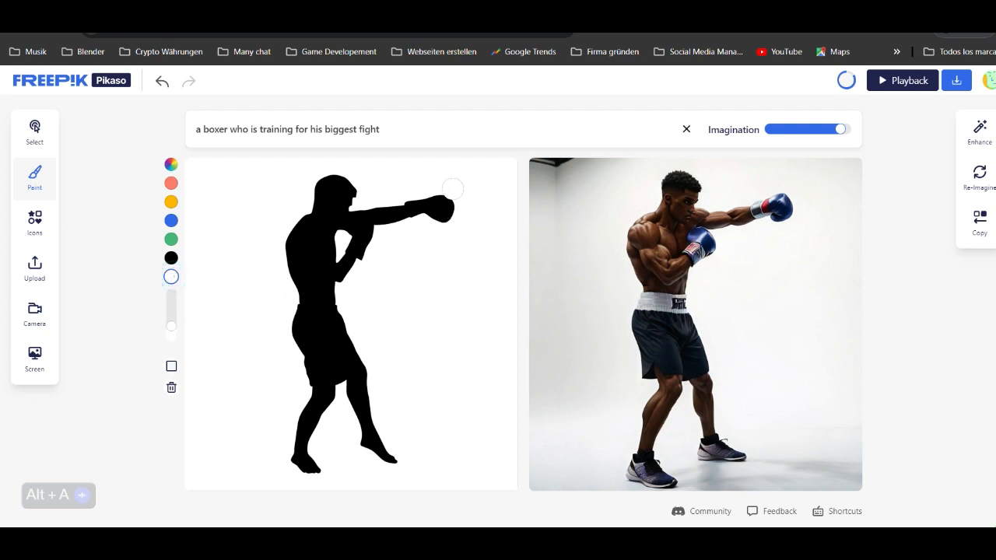
{"action": "mouse_move", "coordinate": [450, 183]}
{"action": "left_mouse_down"}
{"action": "mouse_move", "coordinate": [450, 231]}
{"action": "mouse_move", "coordinate": [445, 196]}
{"action": "mouse_move", "coordinate": [438, 232]}
{"action": "mouse_move", "coordinate": [424, 195]}
{"action": "mouse_move", "coordinate": [417, 226]}
{"action": "mouse_move", "coordinate": [406, 200]}
{"action": "mouse_move", "coordinate": [405, 229]}
{"action": "mouse_move", "coordinate": [393, 205]}
{"action": "mouse_move", "coordinate": [393, 235]}
{"action": "left_mouse_up"}
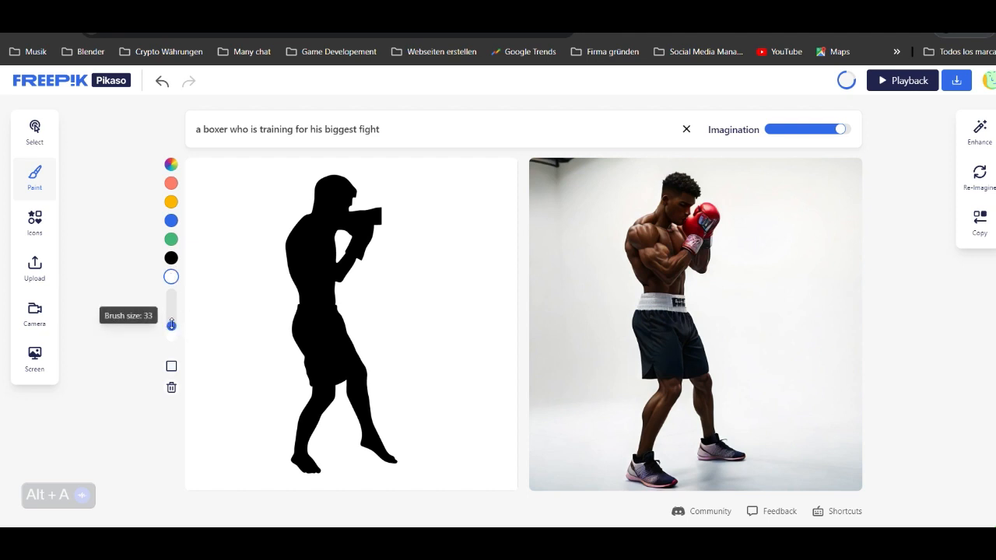
{"action": "left_click", "coordinate": [171, 258]}
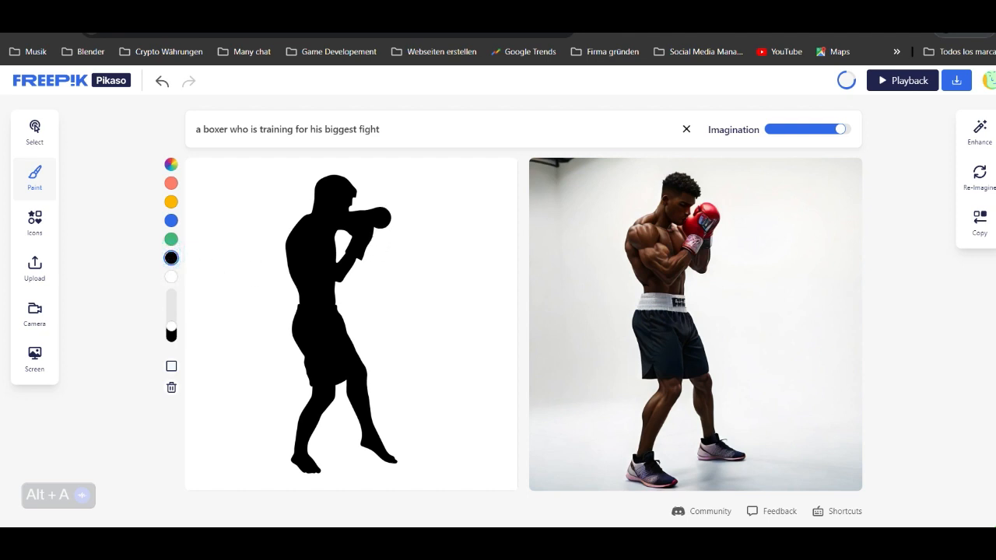
{"action": "left_click_drag", "start_coordinate": [171, 327], "coordinate": [170, 331]}
{"action": "left_click_drag", "start_coordinate": [373, 239], "coordinate": [385, 217]}
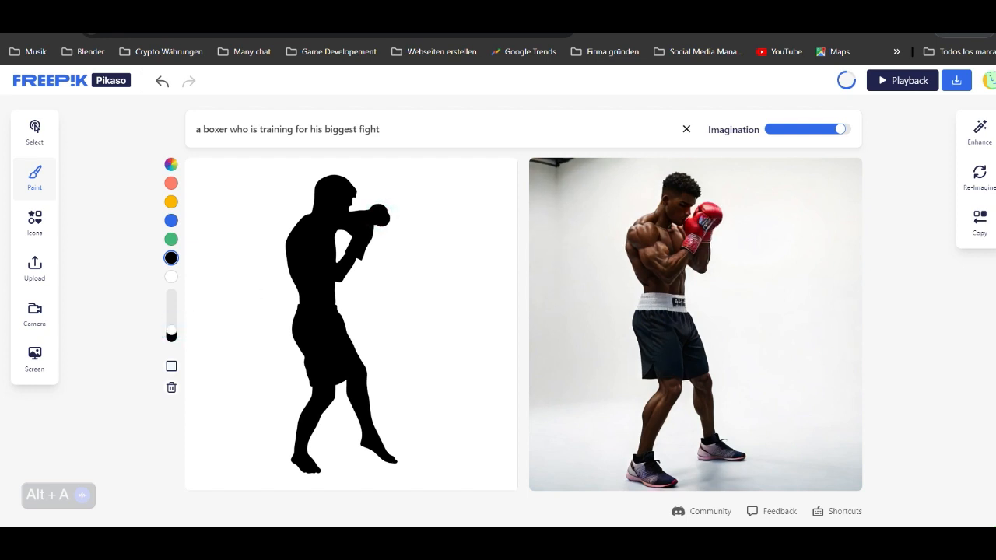
{"action": "key", "text": "ctrl+z"}
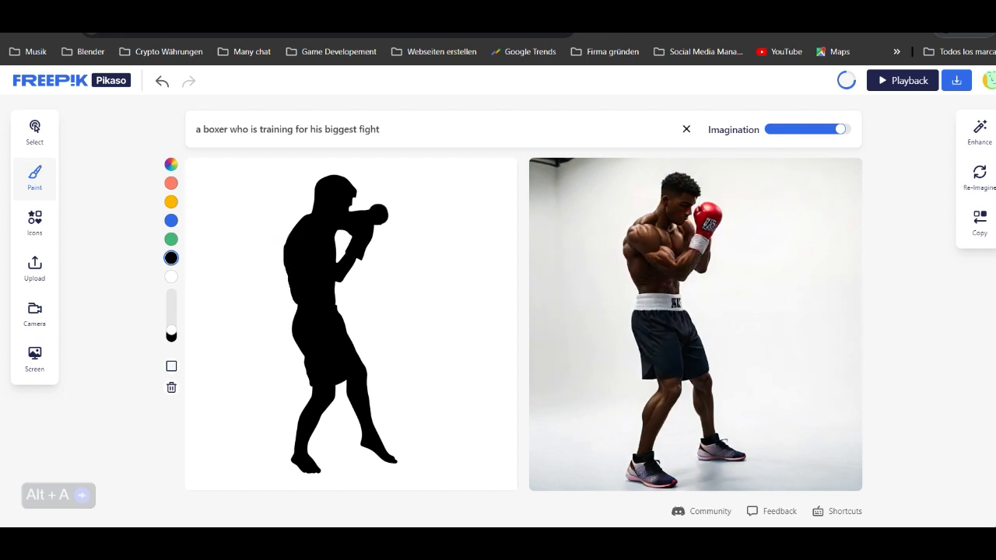
- Thicken the silhouette's torso and build up the top of its head with black brush strokes
{"action": "mouse_move", "coordinate": [291, 252]}
{"action": "left_mouse_down"}
{"action": "mouse_move", "coordinate": [293, 304]}
{"action": "mouse_move", "coordinate": [339, 300]}
{"action": "mouse_move", "coordinate": [335, 289]}
{"action": "left_mouse_up"}
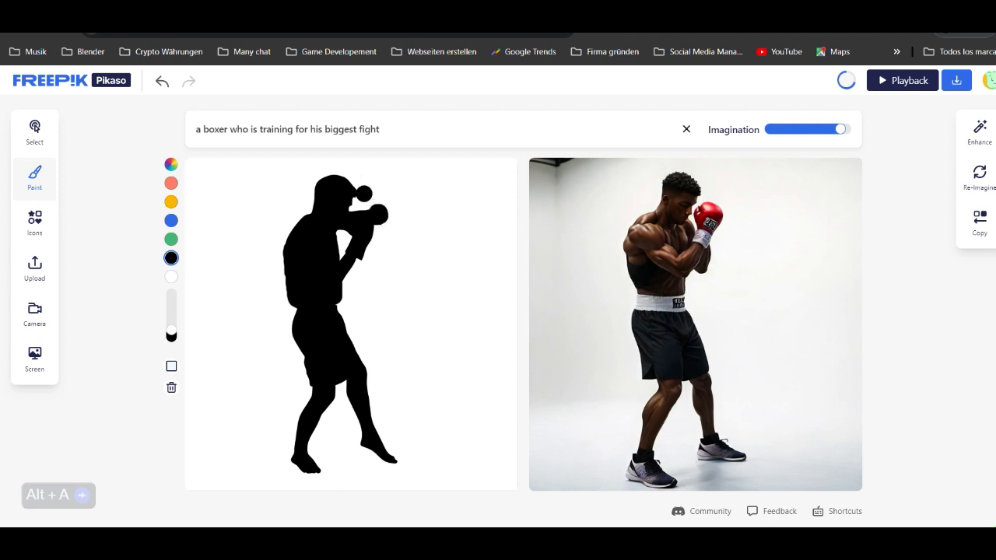
{"action": "left_click_drag", "start_coordinate": [344, 184], "coordinate": [320, 179]}
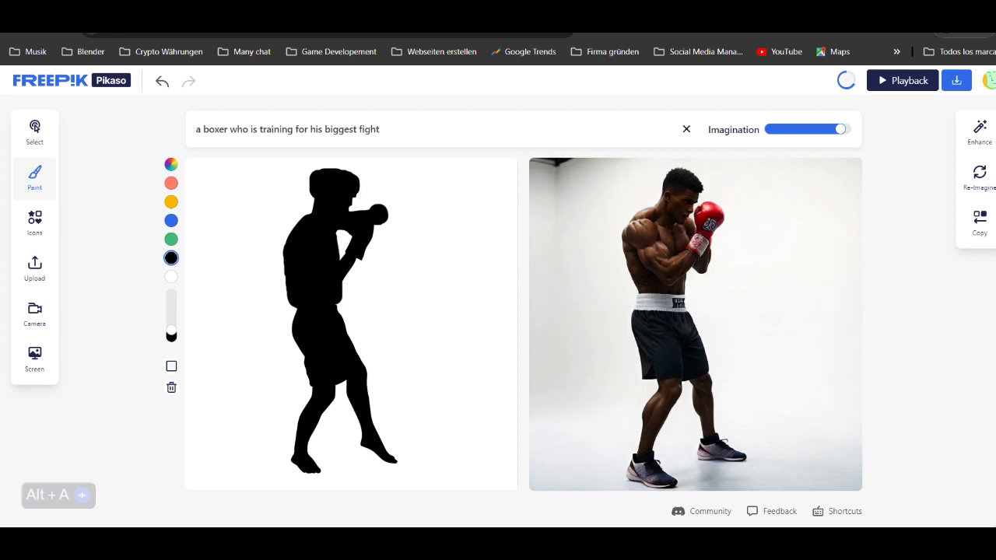
{"action": "left_click", "coordinate": [360, 199]}
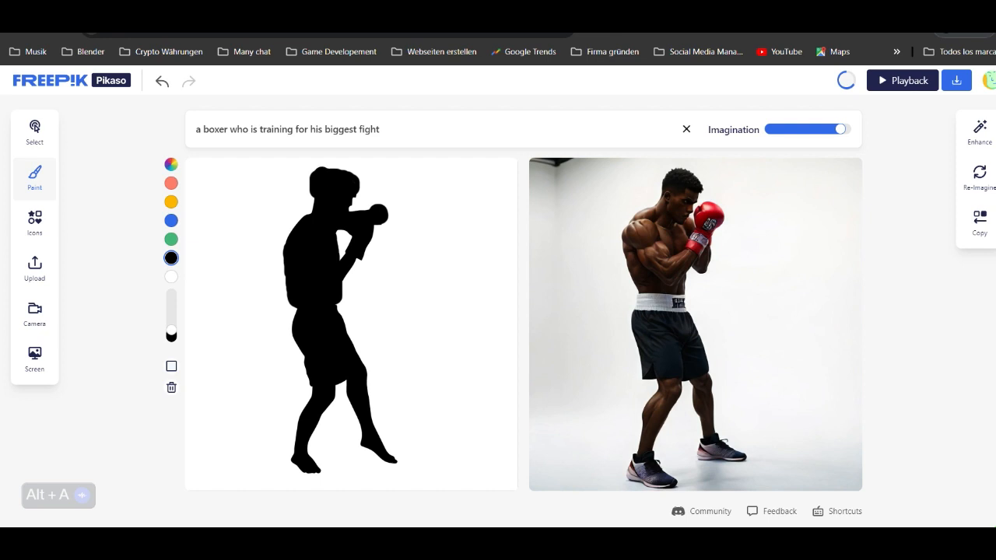
{"action": "left_click_drag", "start_coordinate": [325, 177], "coordinate": [344, 180]}
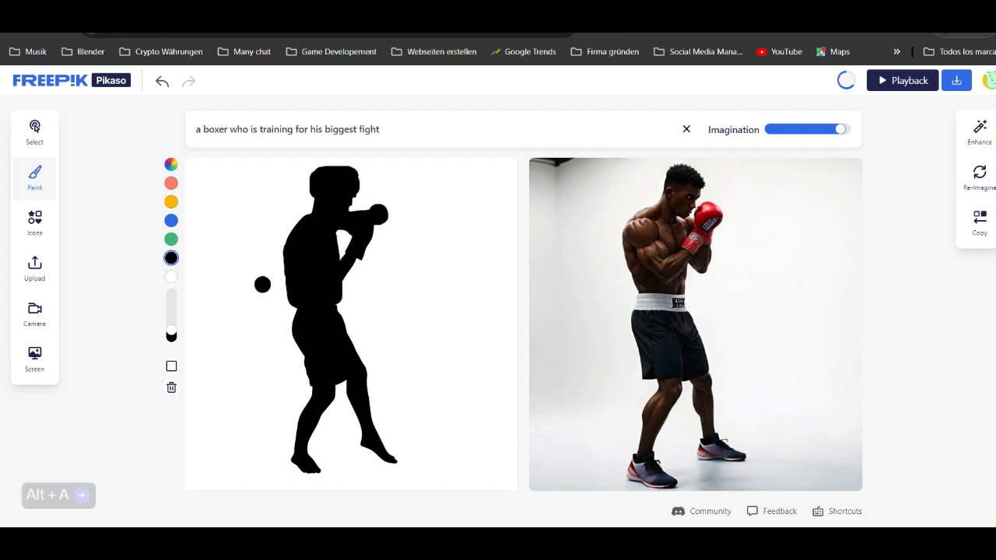
- Paint out the bent guard arm in front of the chest in white, and enlarge the remaining glove outwards in black
{"action": "mouse_move", "coordinate": [172, 332]}
{"action": "left_click", "coordinate": [171, 276]}
{"action": "mouse_move", "coordinate": [360, 251]}
{"action": "left_mouse_down"}
{"action": "mouse_move", "coordinate": [356, 243]}
{"action": "mouse_move", "coordinate": [374, 235]}
{"action": "mouse_move", "coordinate": [358, 239]}
{"action": "left_mouse_up"}
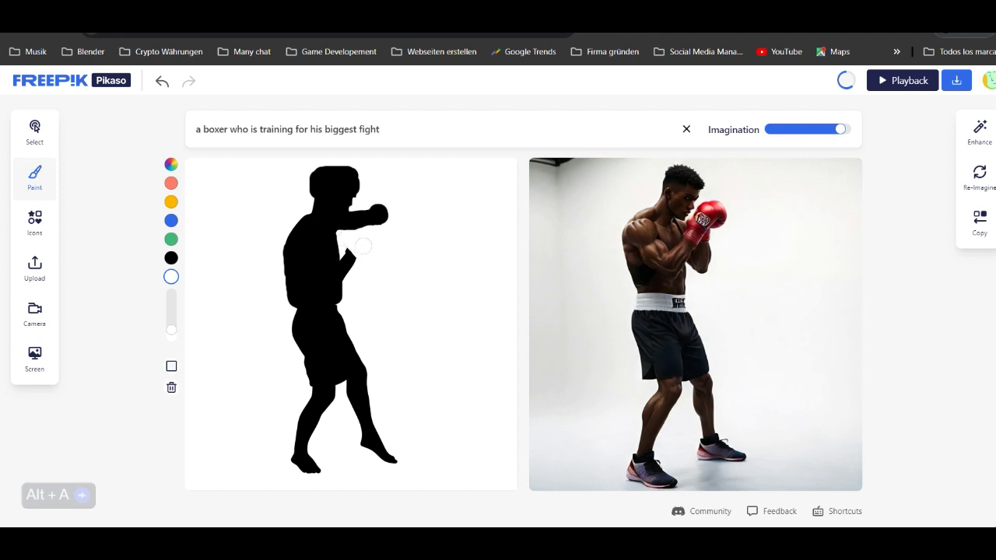
{"action": "left_click_drag", "start_coordinate": [353, 248], "coordinate": [354, 266]}
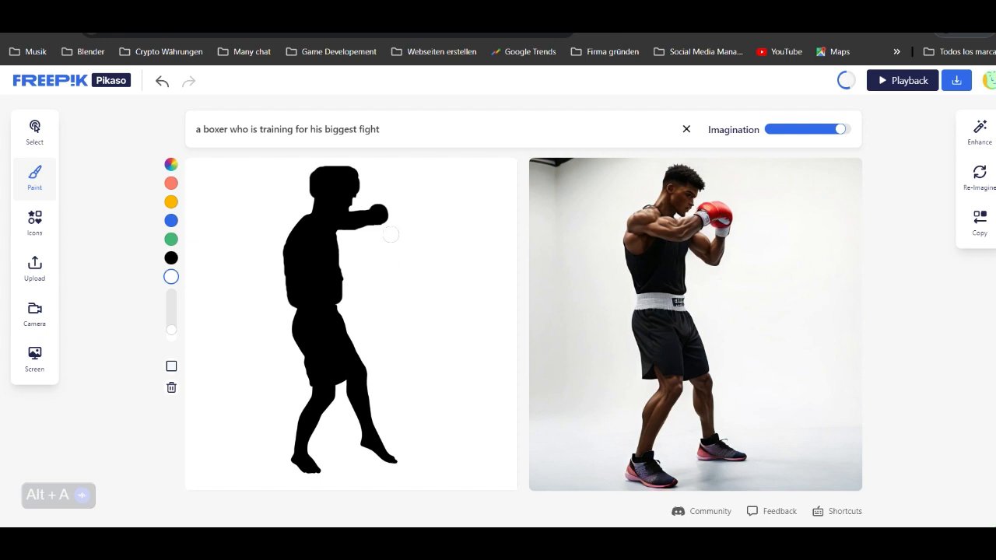
{"action": "left_click", "coordinate": [171, 259]}
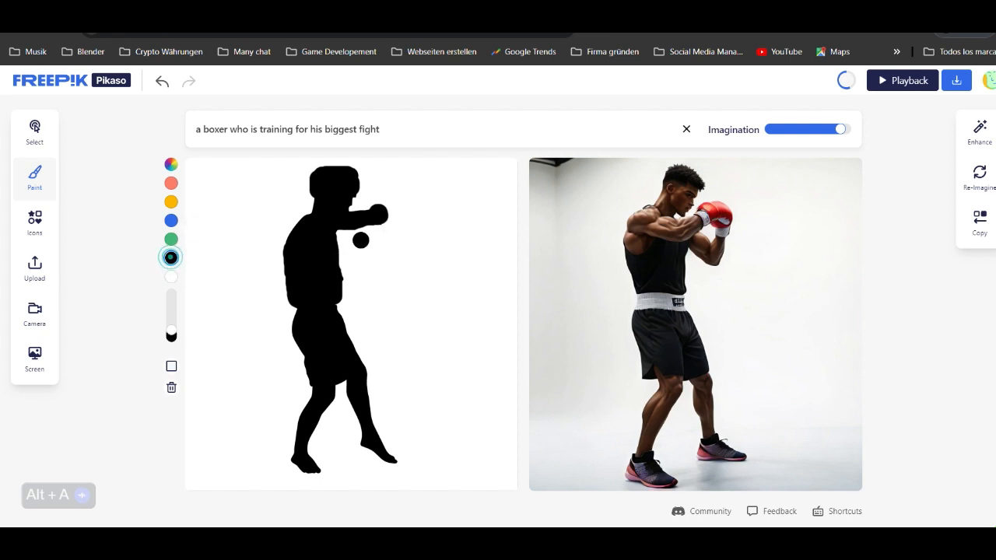
{"action": "mouse_move", "coordinate": [382, 218]}
{"action": "left_mouse_down"}
{"action": "mouse_move", "coordinate": [385, 207]}
{"action": "mouse_move", "coordinate": [392, 215]}
{"action": "left_mouse_up"}
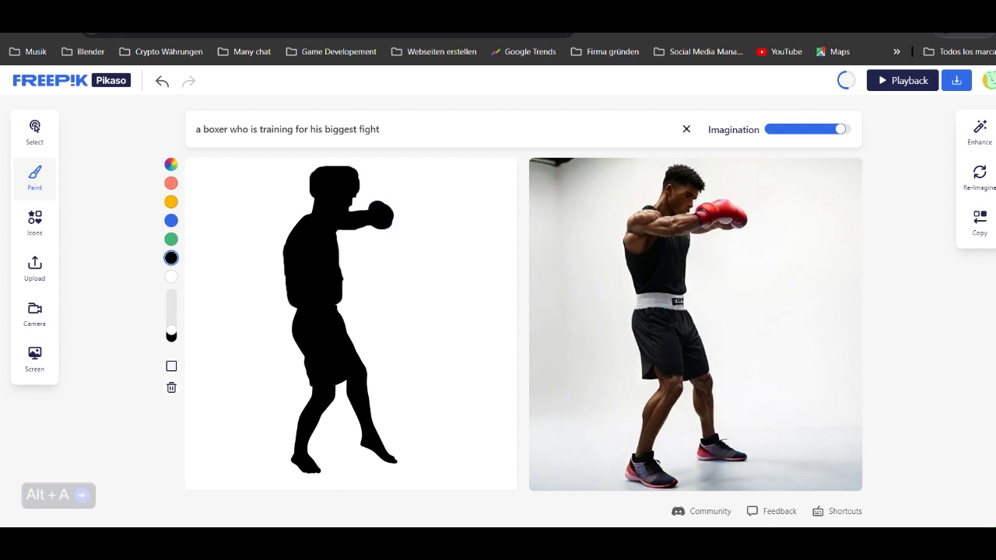